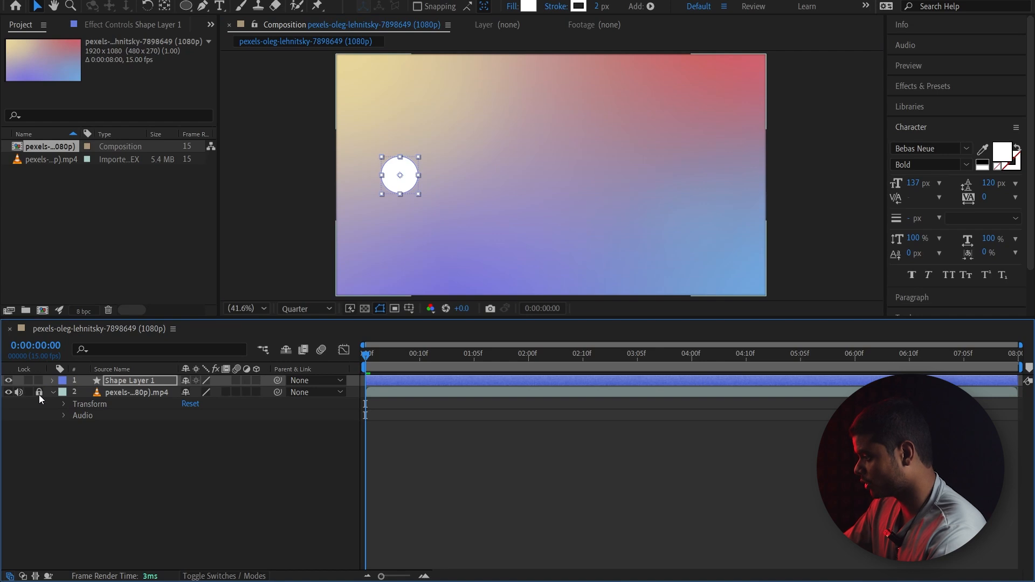
# Animate Shape Layer 1's Position with a keyframe at 0:00:00:00 and another at 0:00:01:10, moving the circle horizontally to 2359.9, 540.0
pyautogui.click(138, 380)
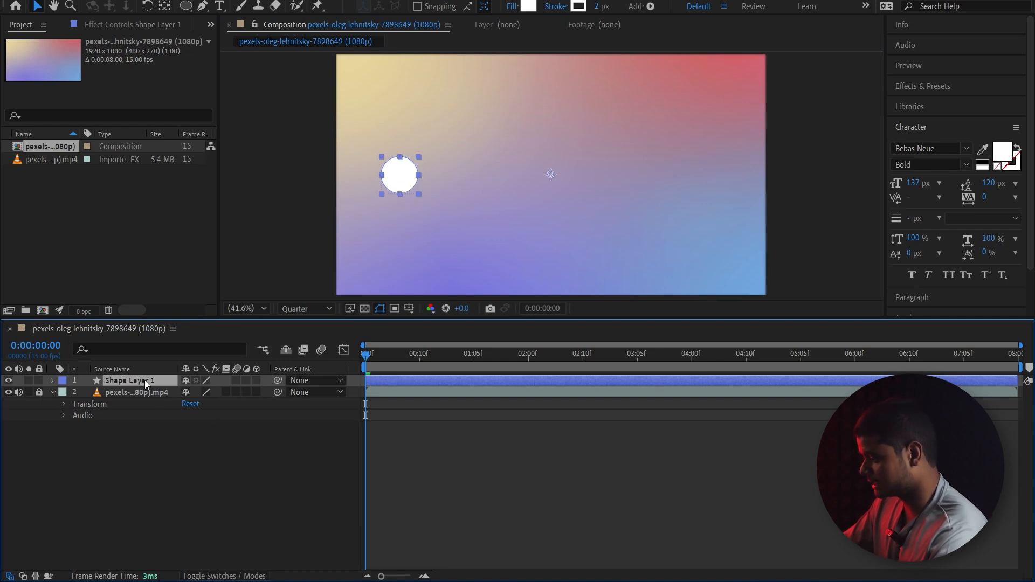
pyautogui.press('p')
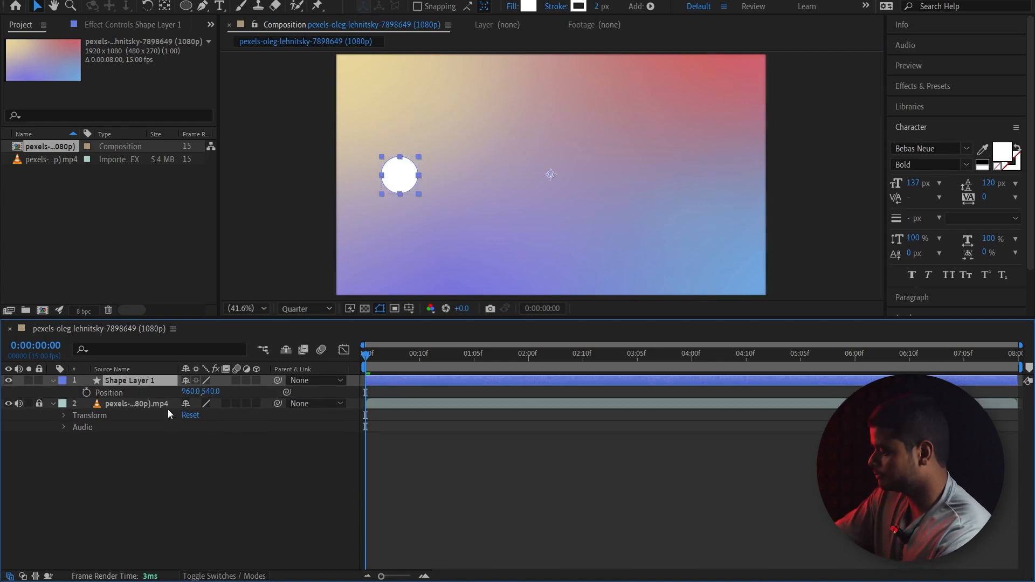
pyautogui.click(87, 393)
pyautogui.moveTo(367, 356); pyautogui.dragTo(499, 365)
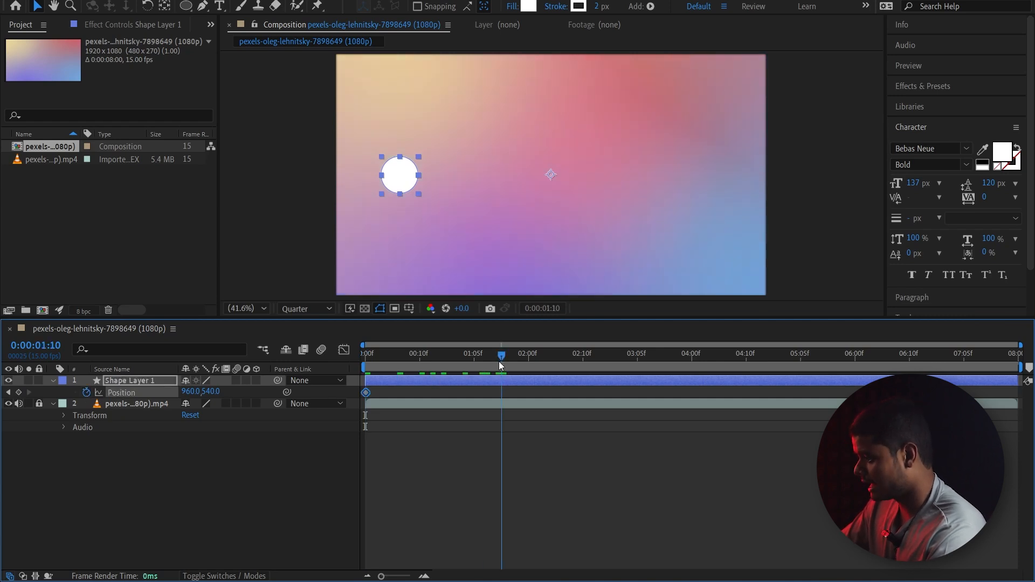
pyautogui.moveTo(400, 172); pyautogui.dragTo(716, 177)
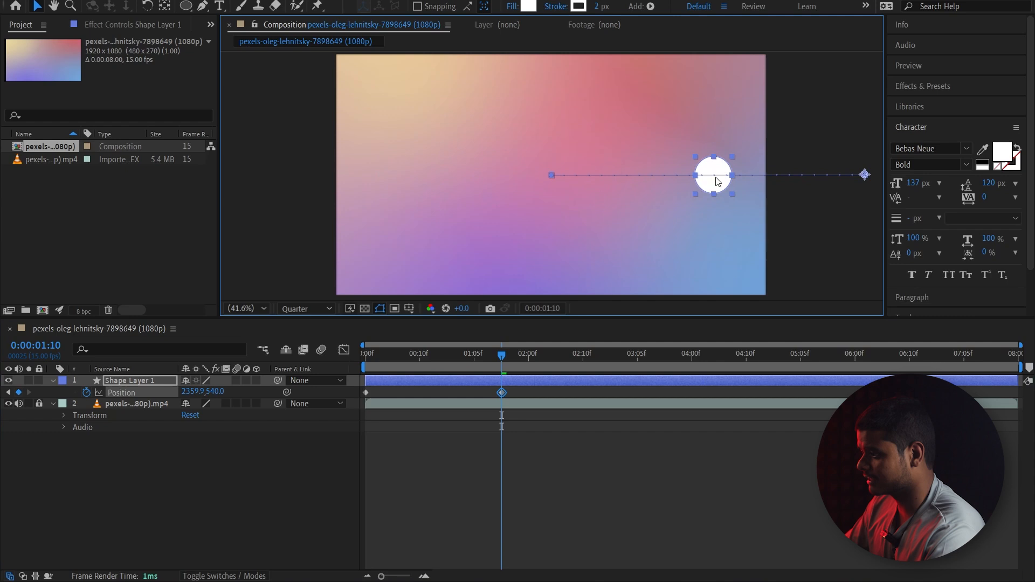
pyautogui.click(684, 241)
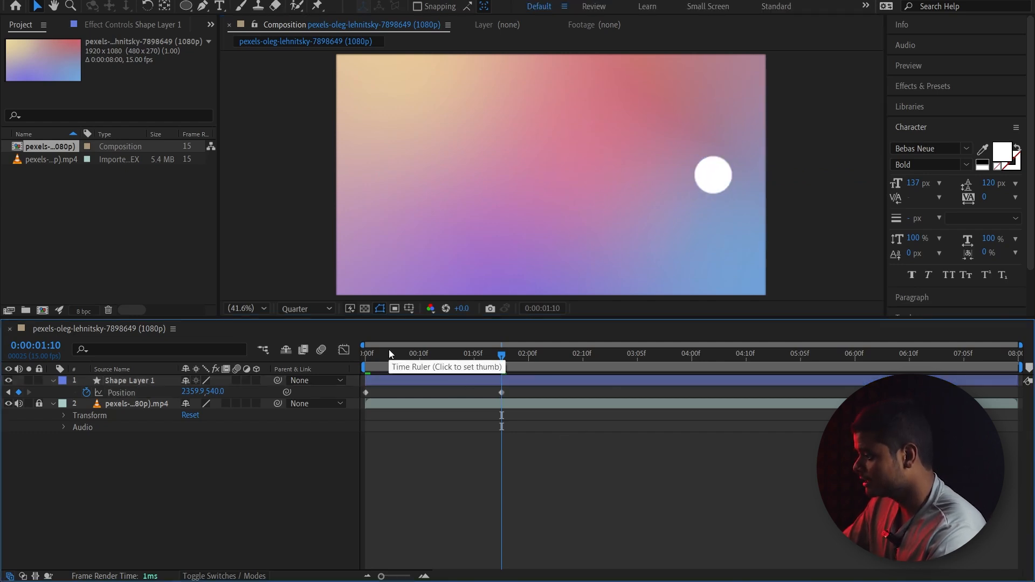
# Scrub through the circle's horizontal motion and examine its two Position keyframes
pyautogui.moveTo(389, 350); pyautogui.dragTo(358, 363)
pyautogui.click(502, 354)
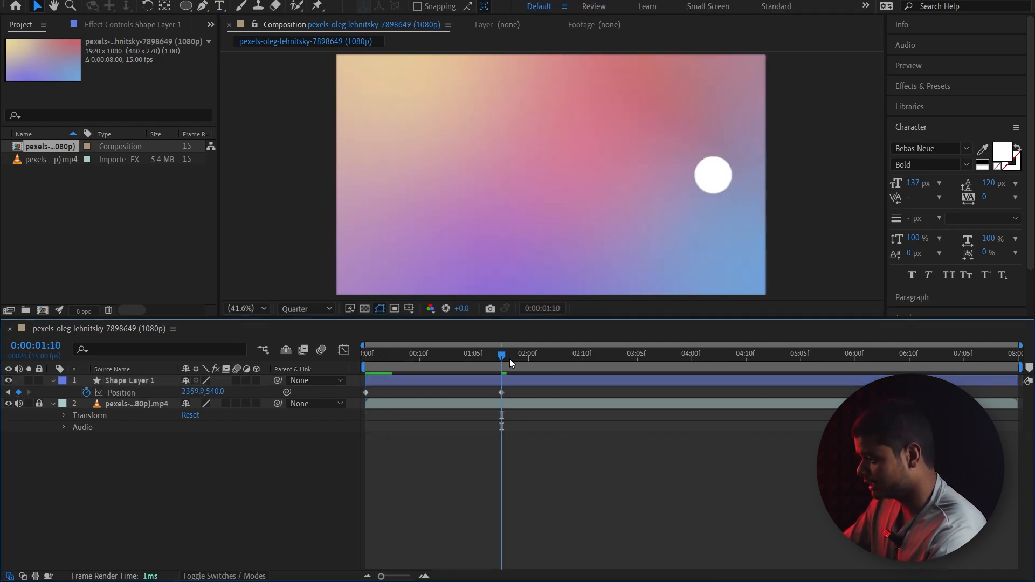
pyautogui.moveTo(529, 386); pyautogui.dragTo(352, 403)
pyautogui.click(413, 441)
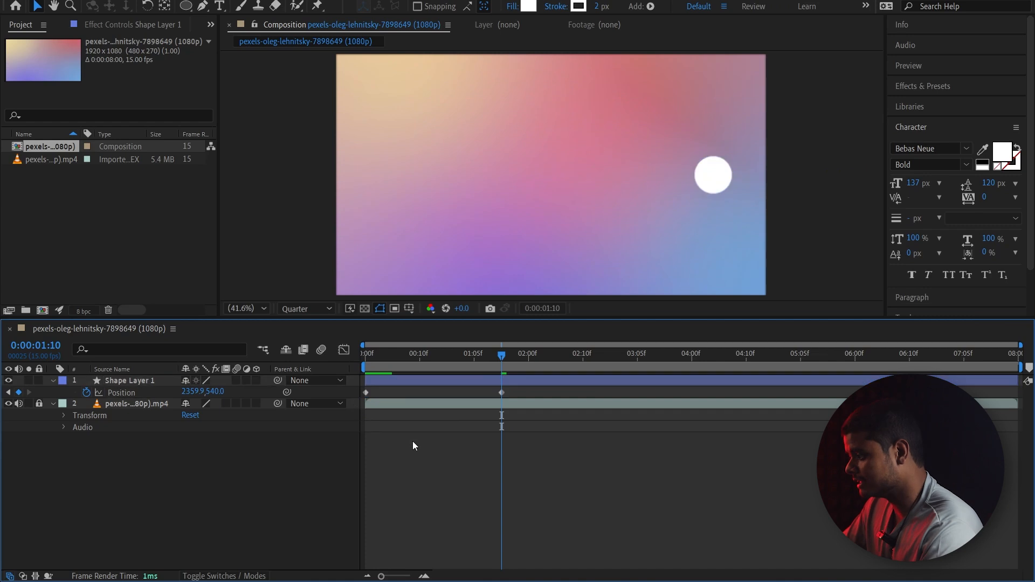
pyautogui.moveTo(443, 365); pyautogui.dragTo(364, 362)
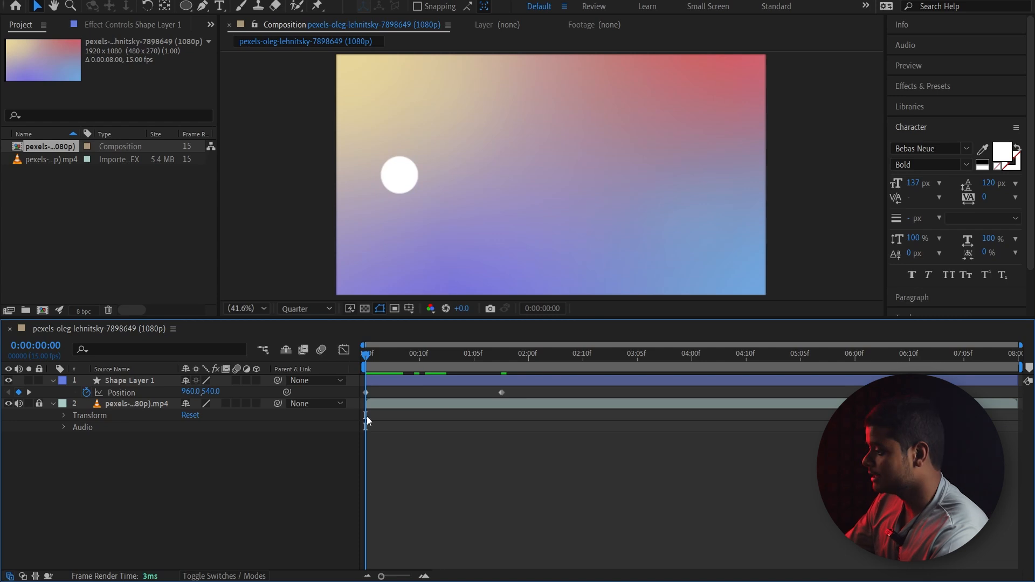
pyautogui.click(368, 394)
pyautogui.click(500, 393)
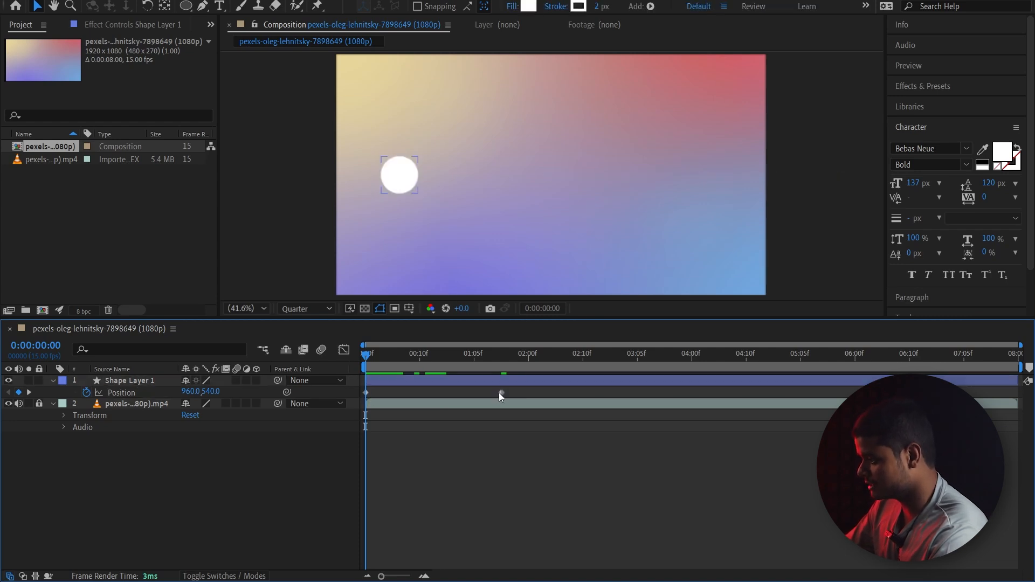
# End the work area at the second Position keyframe, 0:00:01:10, and save the project
pyautogui.click(502, 353)
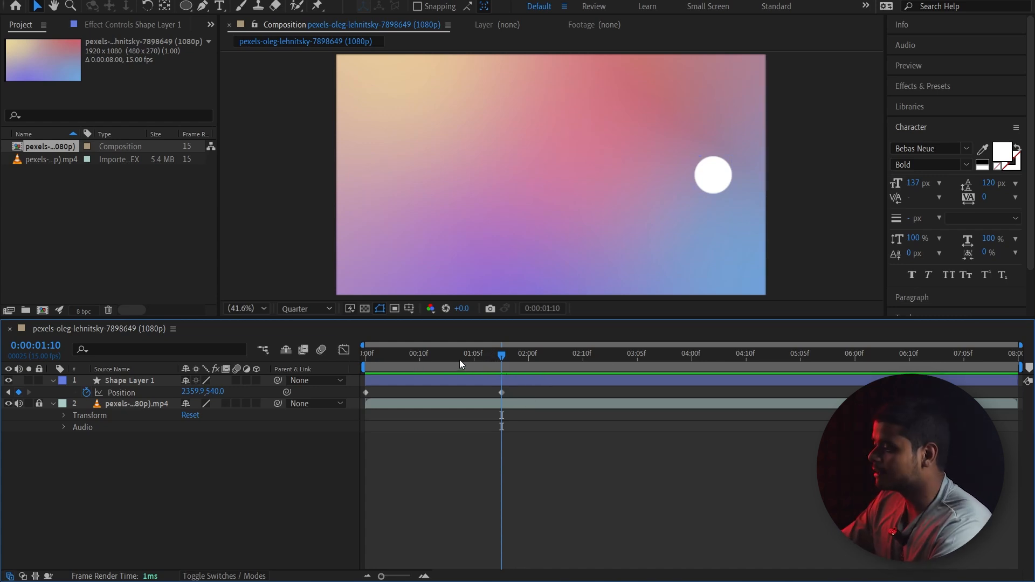
pyautogui.moveTo(460, 357); pyautogui.dragTo(495, 364)
pyautogui.press('n')
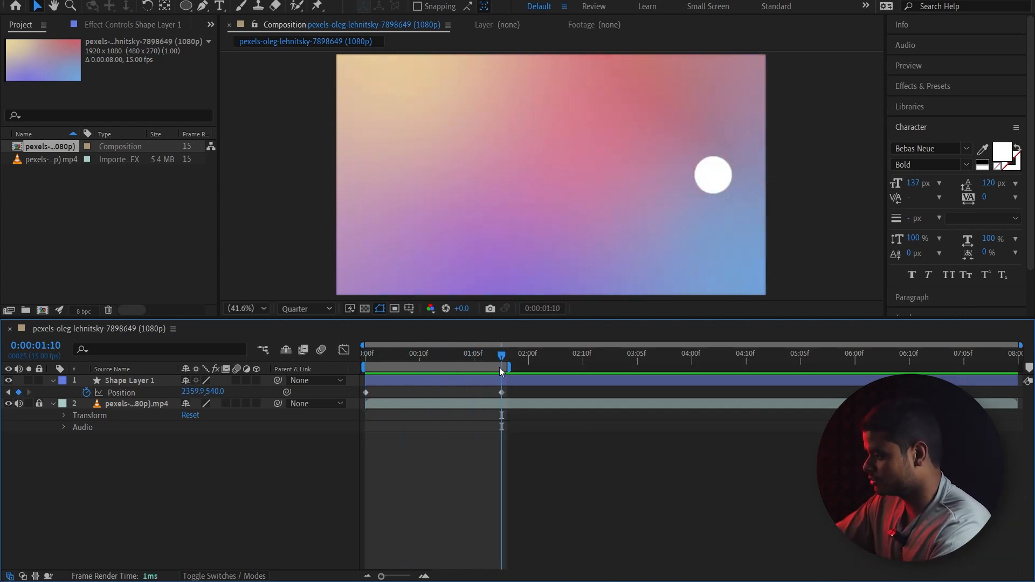
pyautogui.hotkey('ctrl', 's')
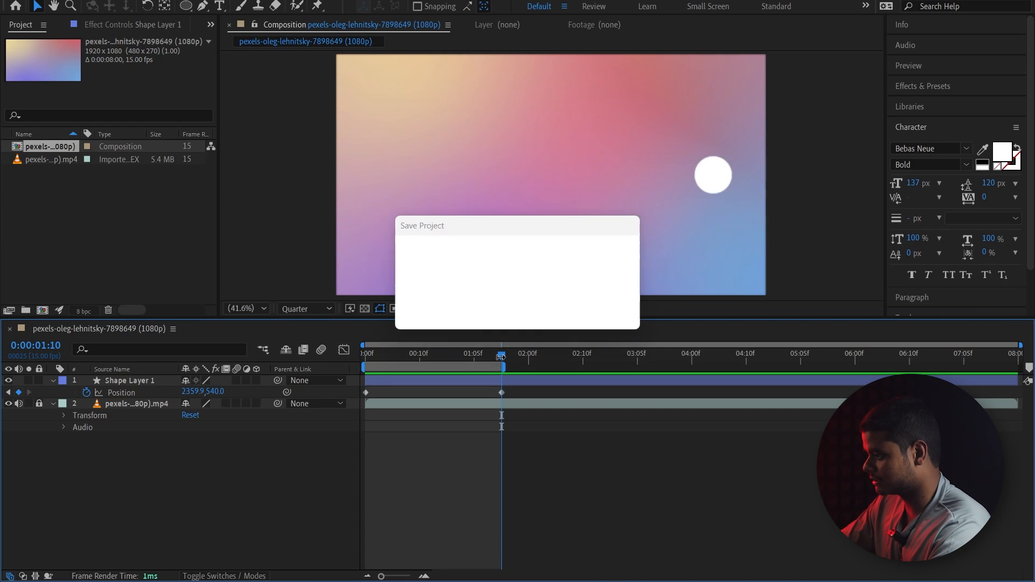
# Play back the work area from the first frame to review the circle's movement
pyautogui.press('Home')
pyautogui.press('space')
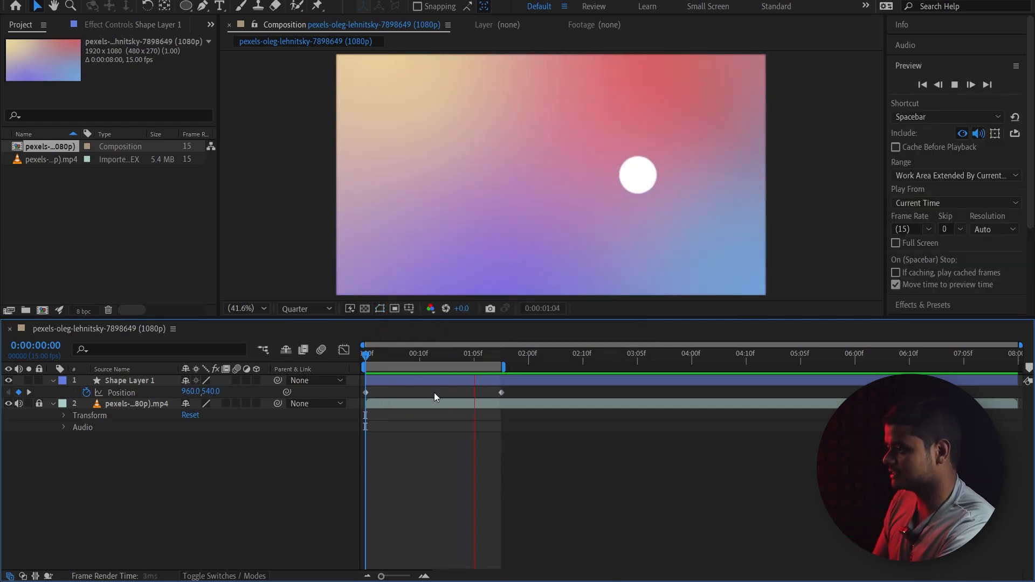
pyautogui.press('space')
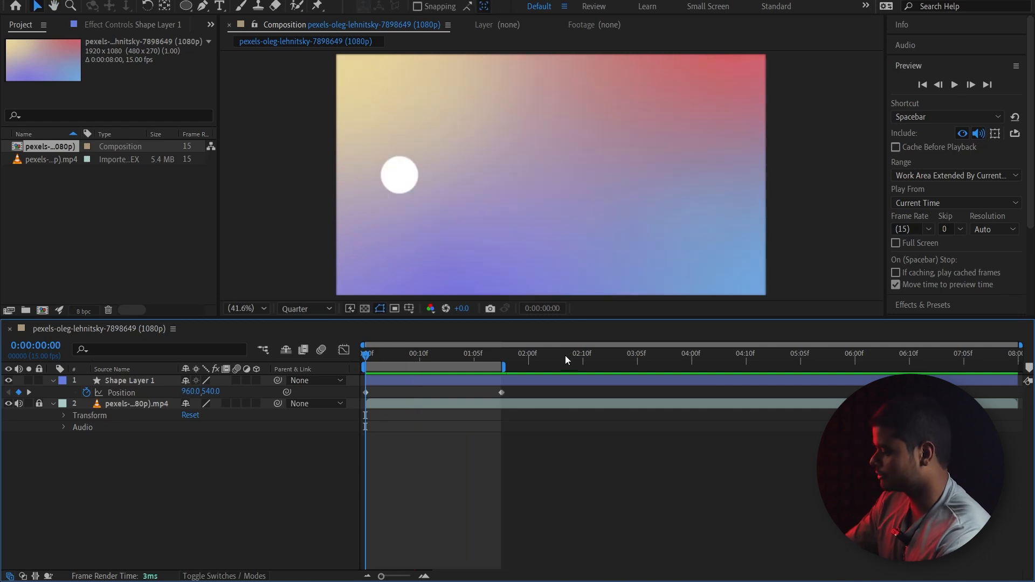
# Set the composition's frame rate to 30 frames per second
pyautogui.hotkey('ctrl', 'k')
pyautogui.click(348, 186)
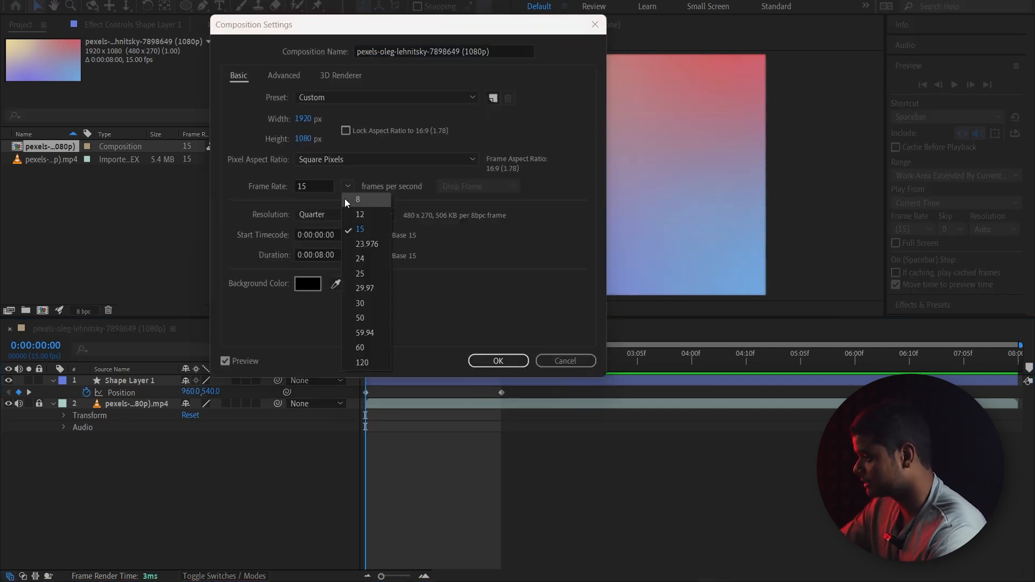
pyautogui.click(360, 304)
pyautogui.click(498, 359)
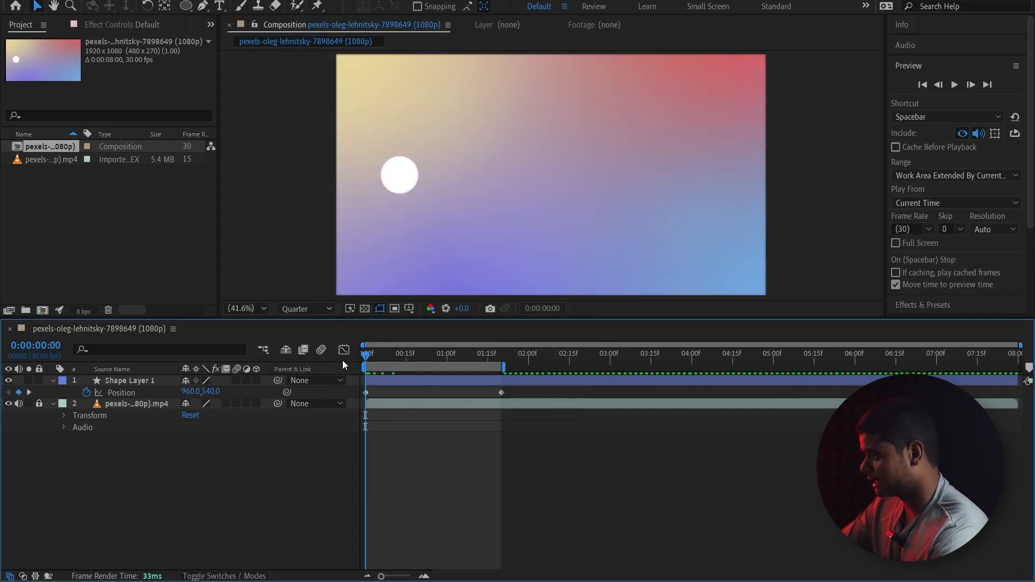
# Preview the circle's animation at 30 fps and inspect the start and end Position keyframes
pyautogui.press('space')
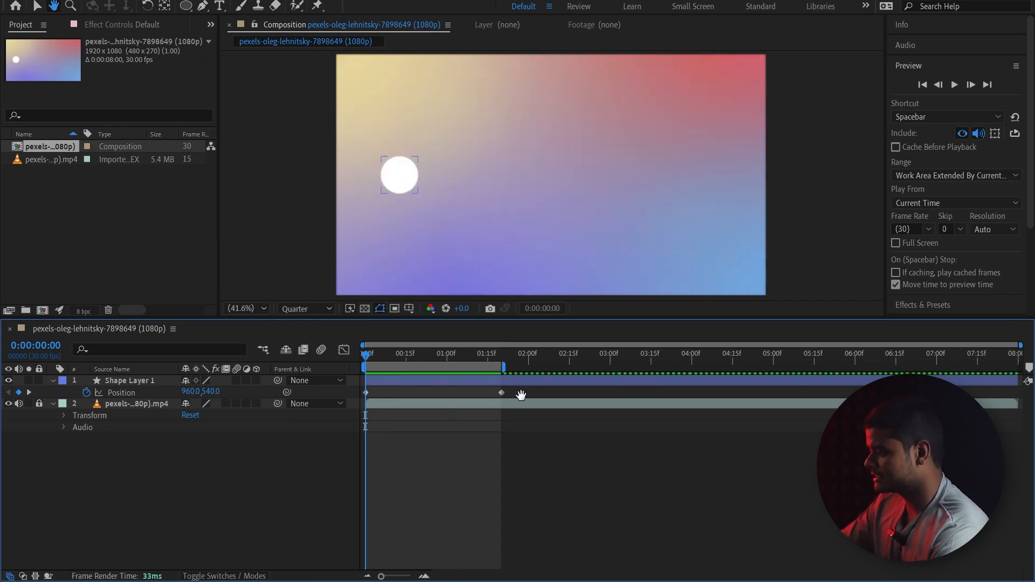
pyautogui.click(502, 393)
pyautogui.click(366, 394)
pyautogui.moveTo(527, 393); pyautogui.dragTo(409, 384)
pyautogui.click(501, 393)
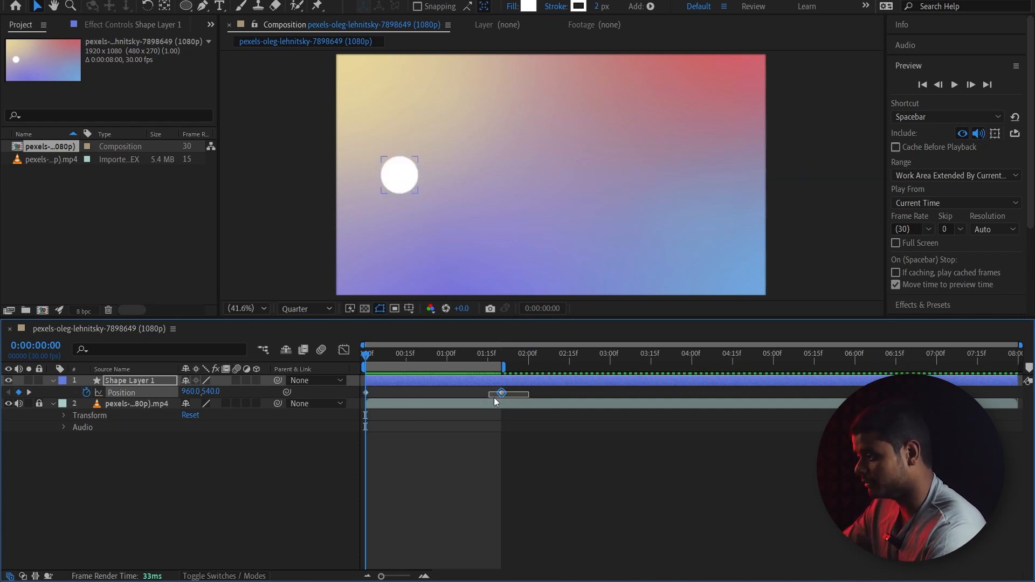
pyautogui.click(523, 392)
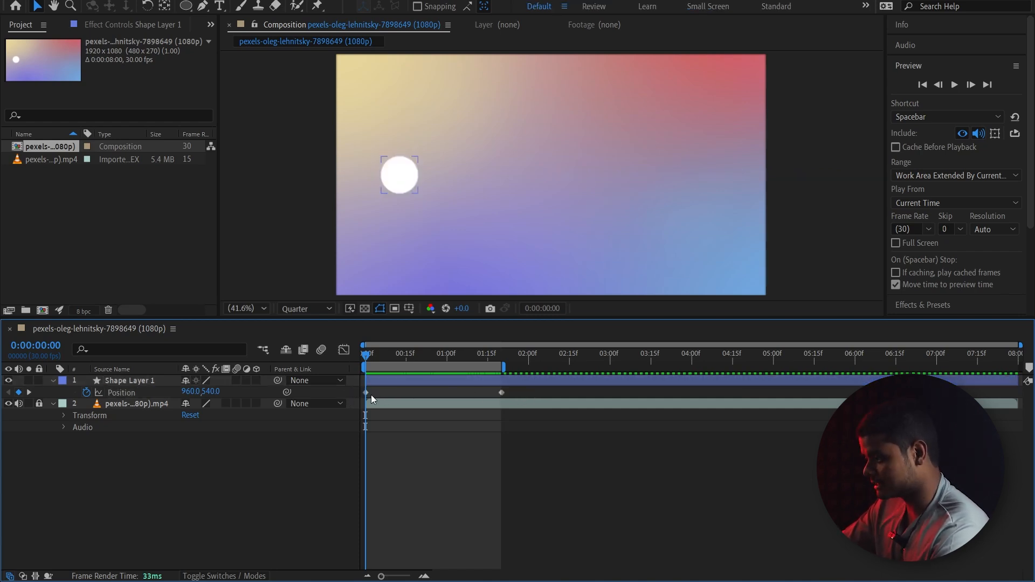
pyautogui.press('space')
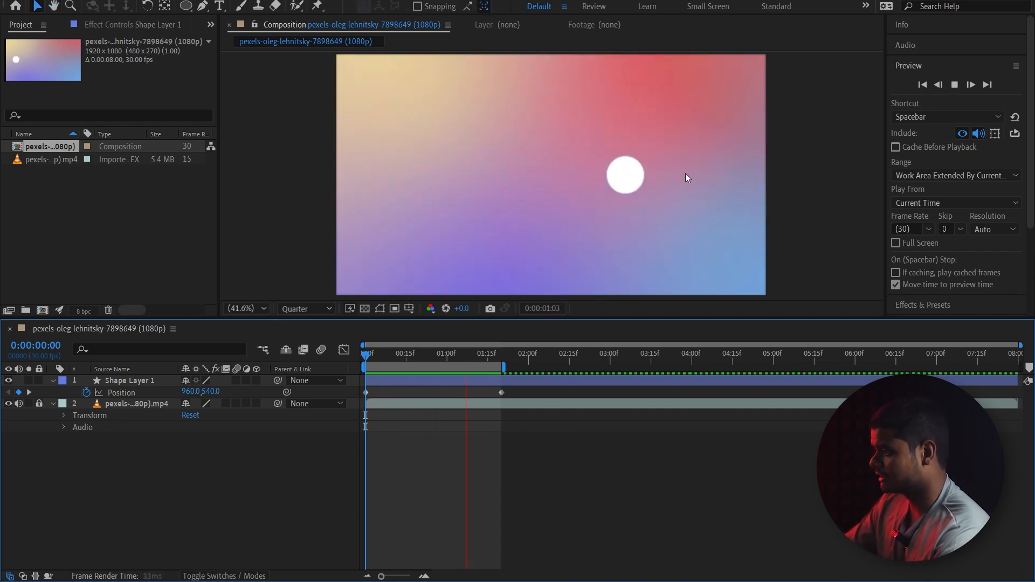
pyautogui.press('space')
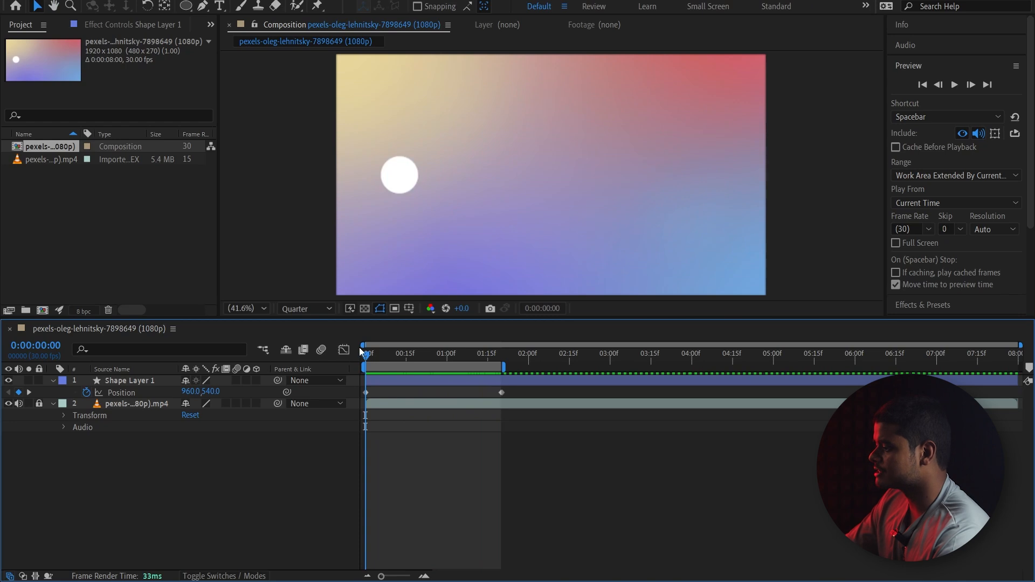
# Extend the work area past the four-second mark and paste a copy of Shape Layer 1's first Position keyframe at 0:00:03:10
pyautogui.moveTo(506, 367); pyautogui.dragTo(726, 367)
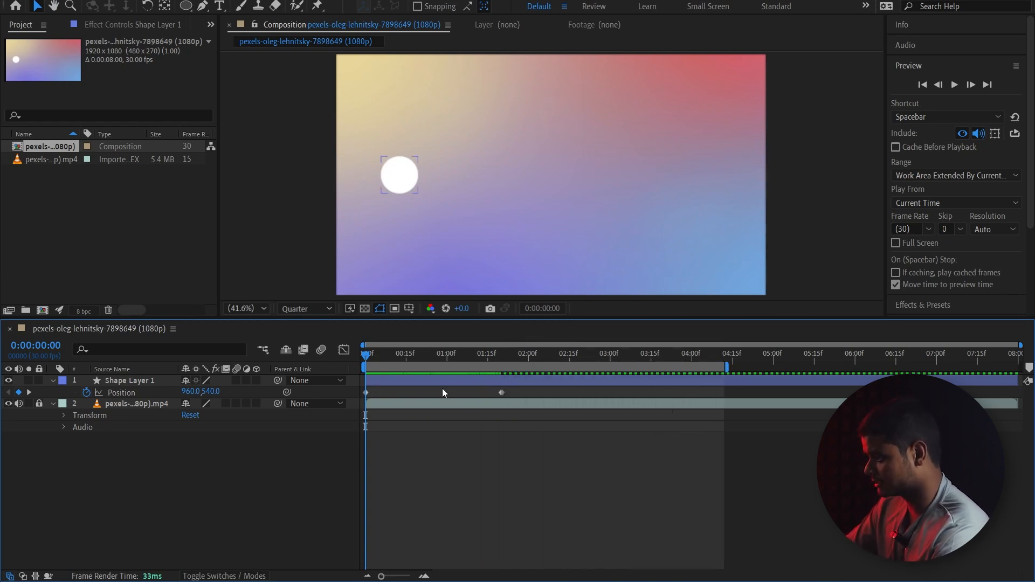
pyautogui.click(368, 393)
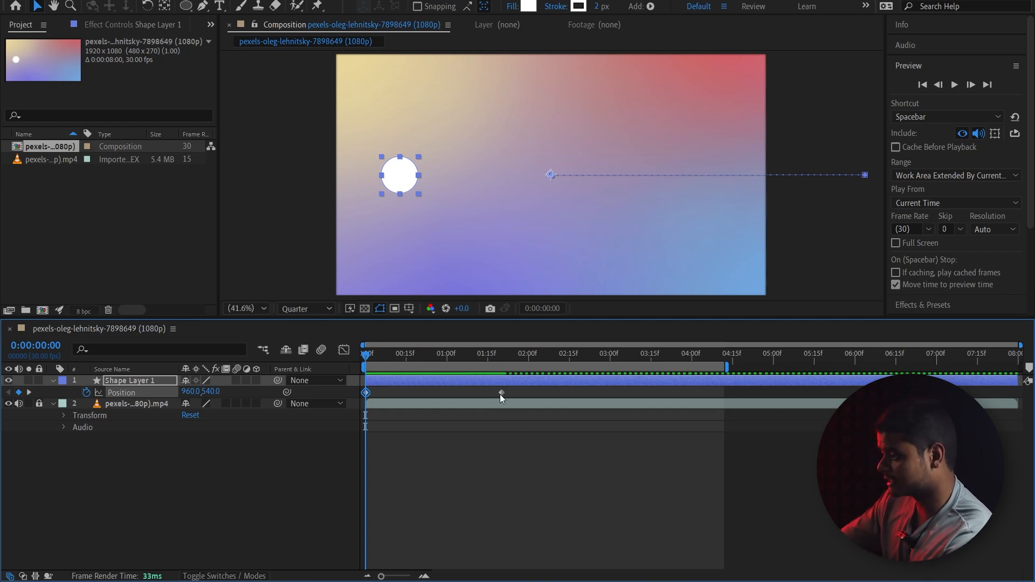
pyautogui.click(366, 393)
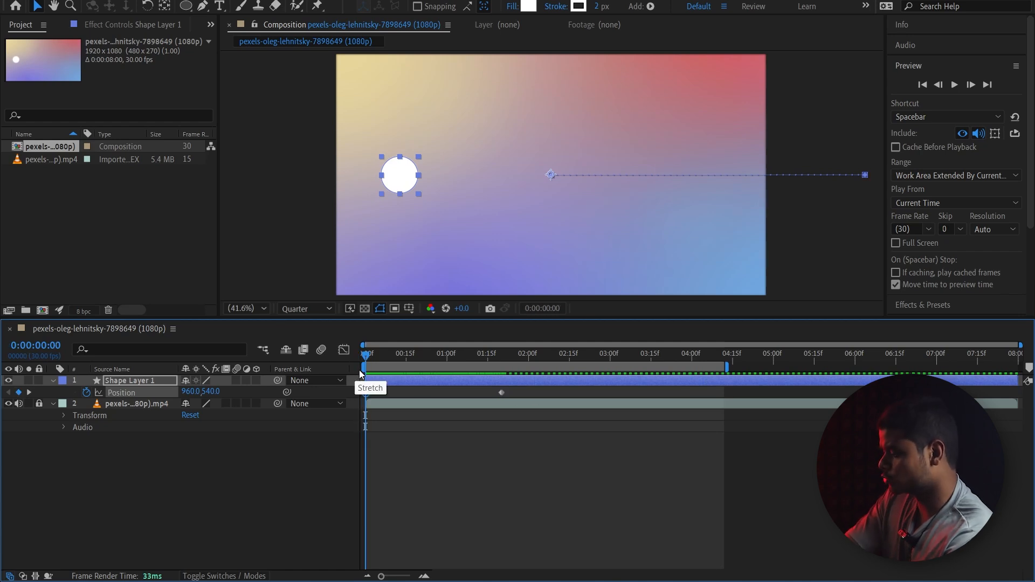
pyautogui.press('space')
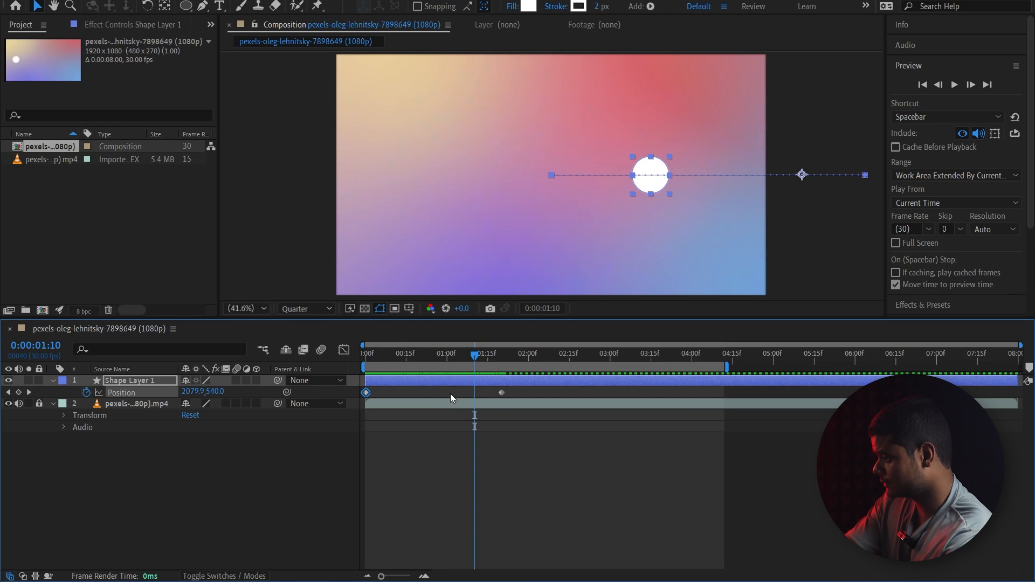
pyautogui.click(502, 394)
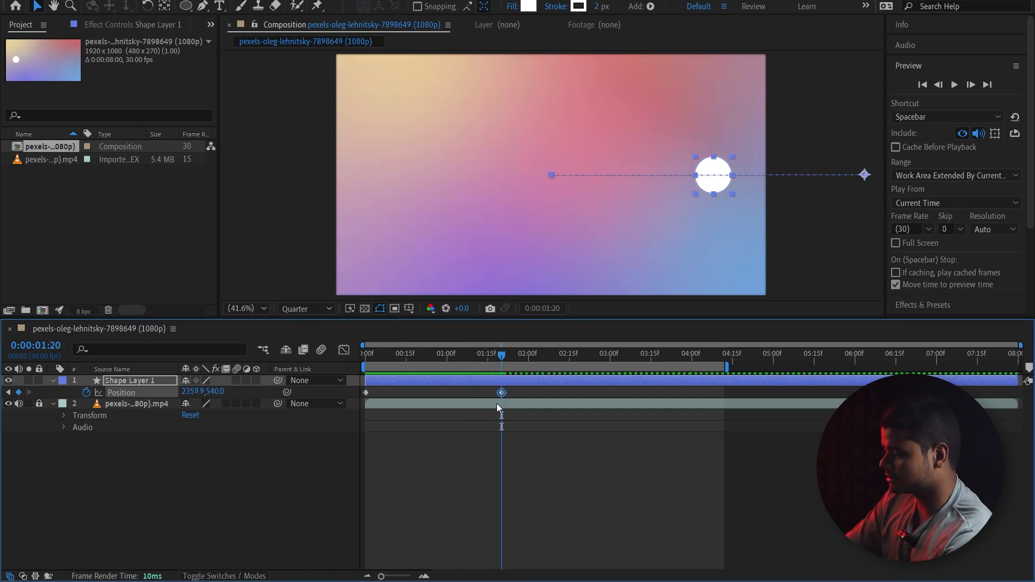
pyautogui.press('space')
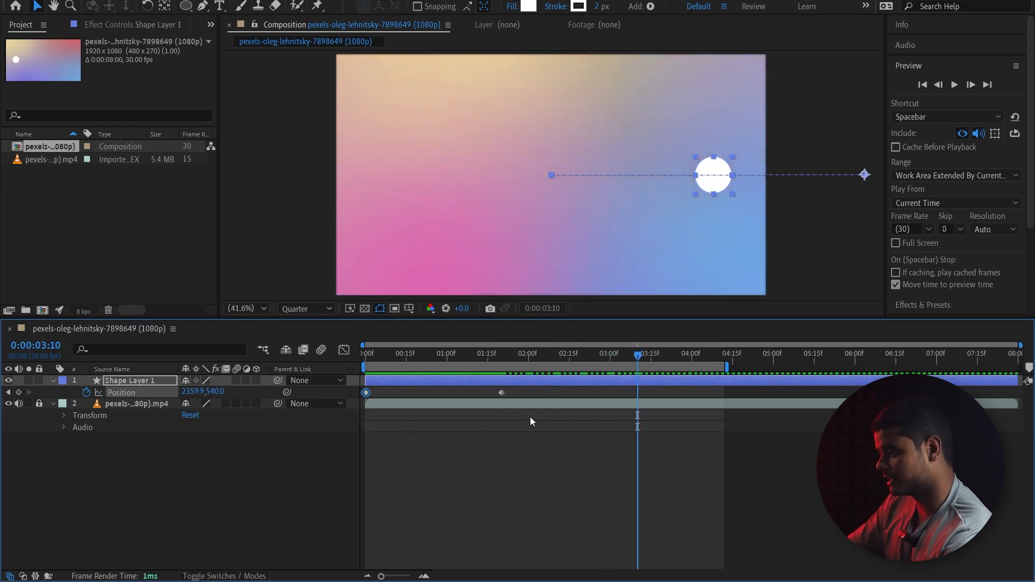
pyautogui.hotkey('ctrl', 'v')
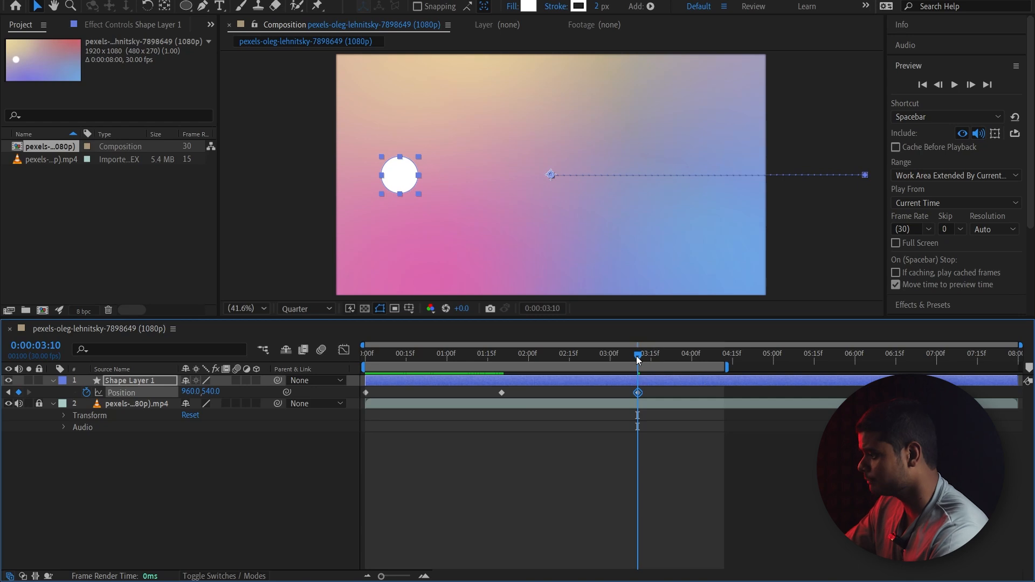
# Trim the work area's end to 0:00:03:10 and play back the circle's back-and-forth motion from the start
pyautogui.press('Home')
pyautogui.moveTo(727, 369); pyautogui.dragTo(639, 370)
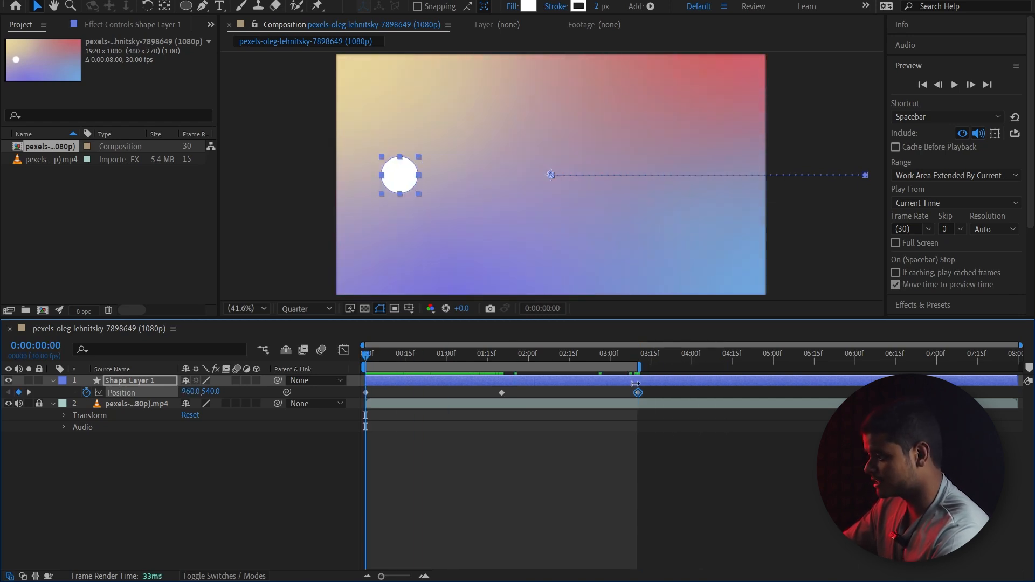
pyautogui.press('space')
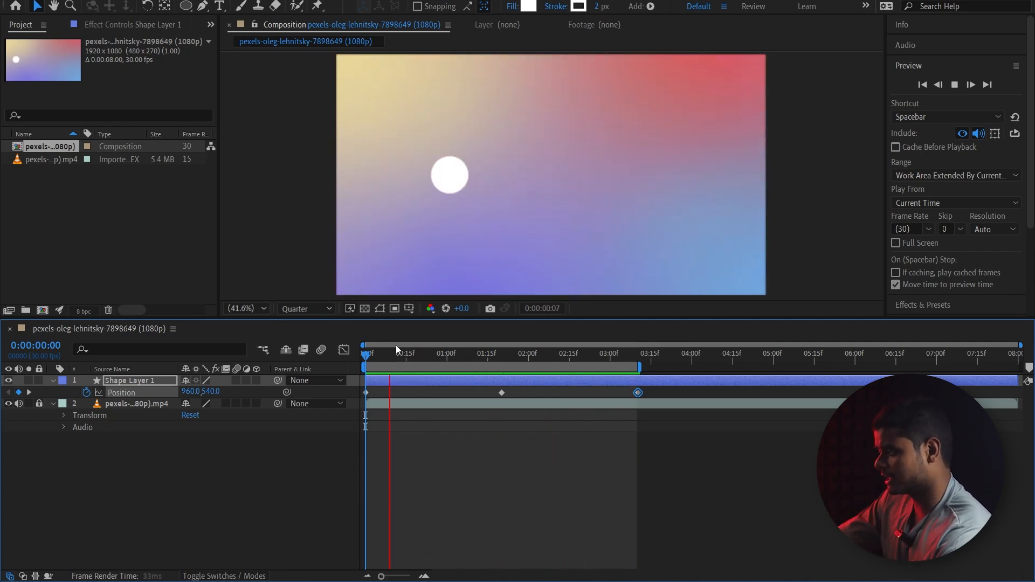
pyautogui.press('space')
pyautogui.click(477, 451)
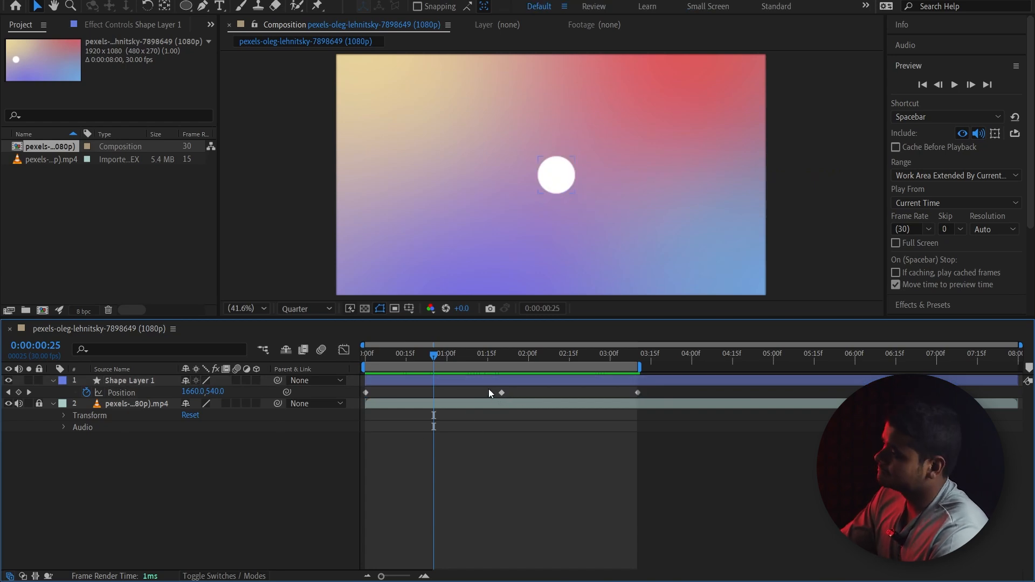
# Scrub through the circle's outward and return movement, and replay the loop from the first frame
pyautogui.moveTo(479, 355); pyautogui.dragTo(490, 401)
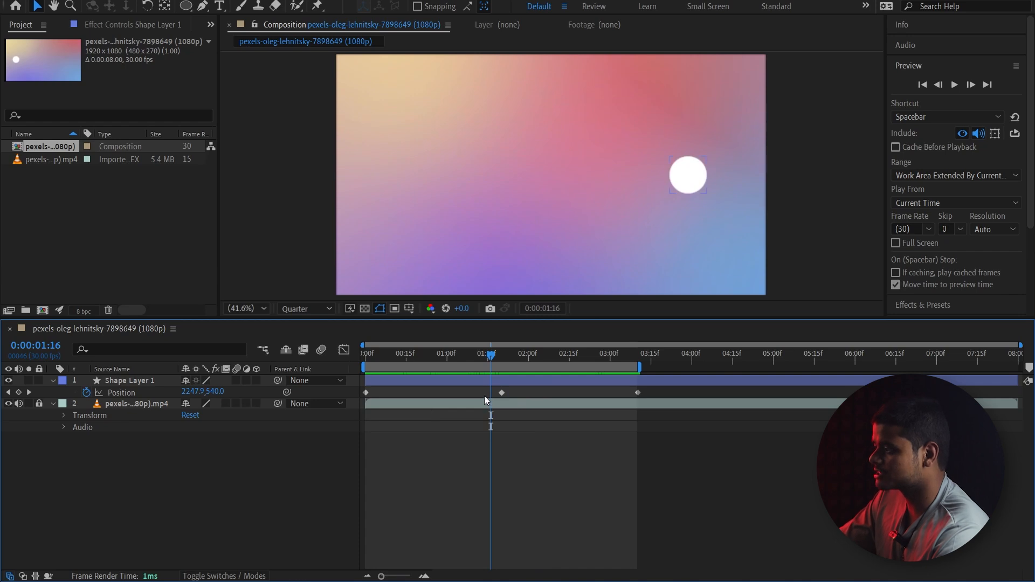
pyautogui.moveTo(540, 358); pyautogui.dragTo(368, 387)
pyautogui.press('space')
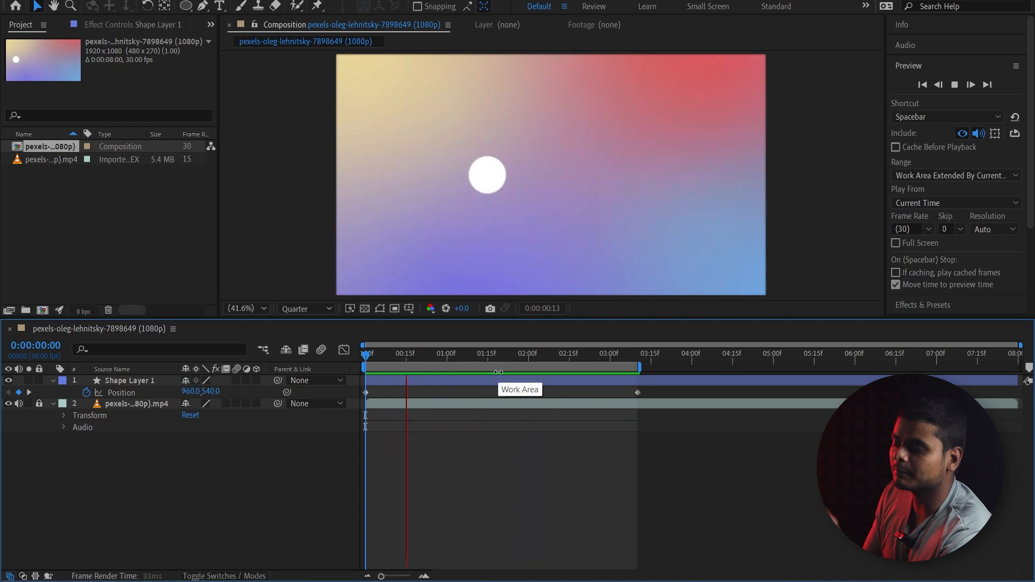
pyautogui.press('space')
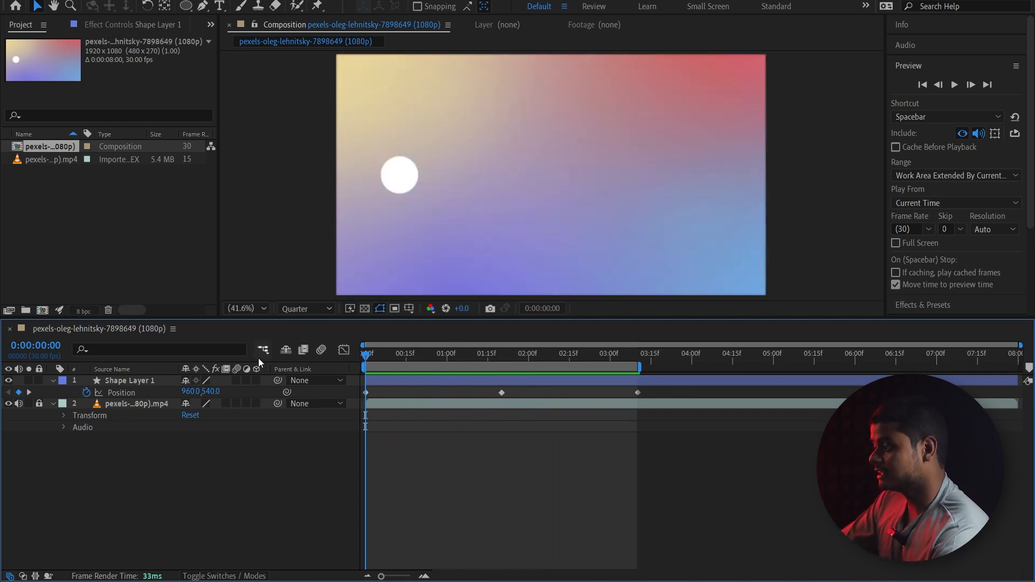
# Select Shape Layer 1's Position keyframes and display their value graph in the Graph Editor
pyautogui.moveTo(667, 397); pyautogui.dragTo(353, 404)
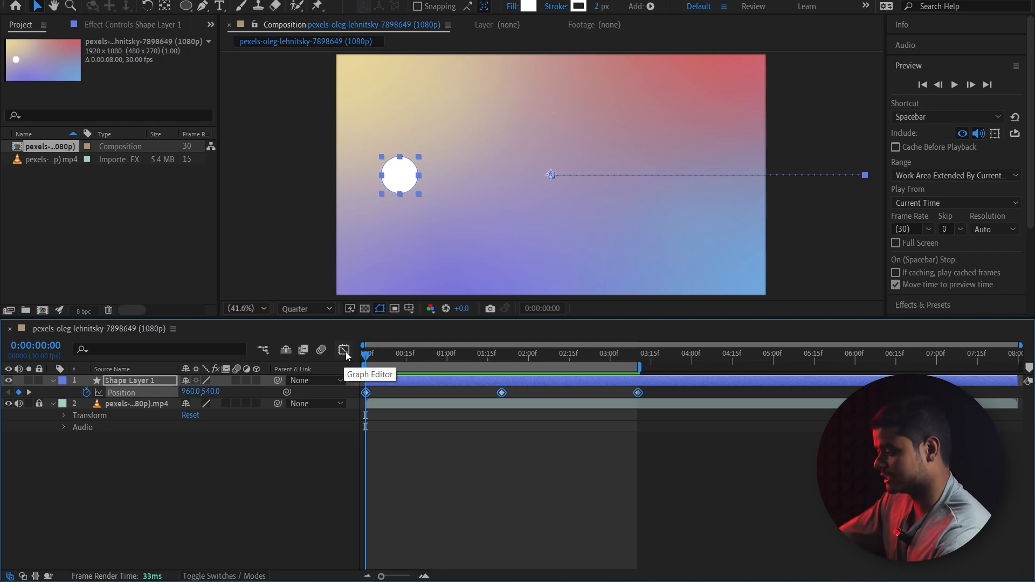
pyautogui.moveTo(683, 391); pyautogui.dragTo(356, 395)
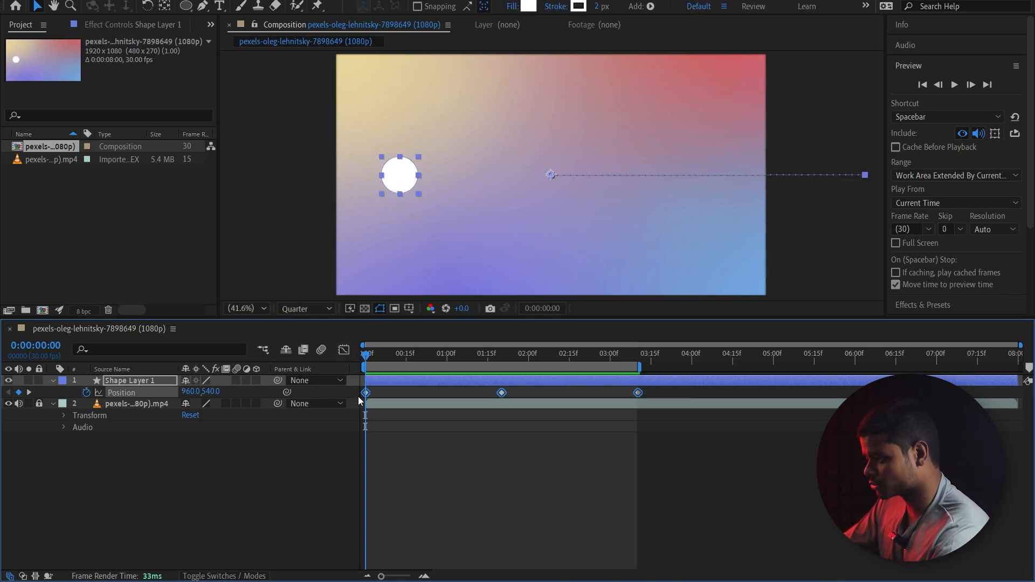
pyautogui.click(344, 350)
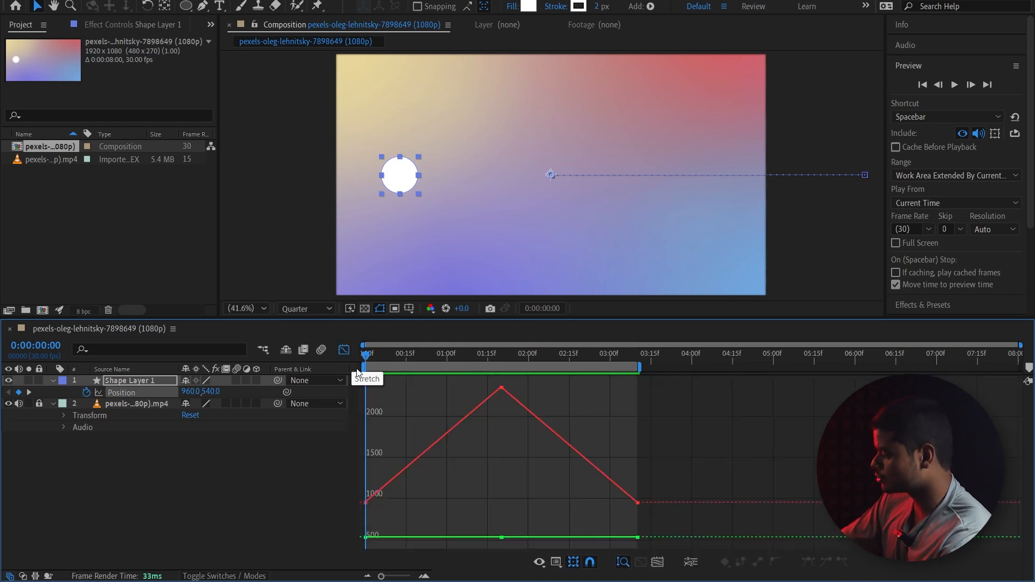
pyautogui.hotkey('shift', 'F3')
pyautogui.hotkey('shift', 'F3')
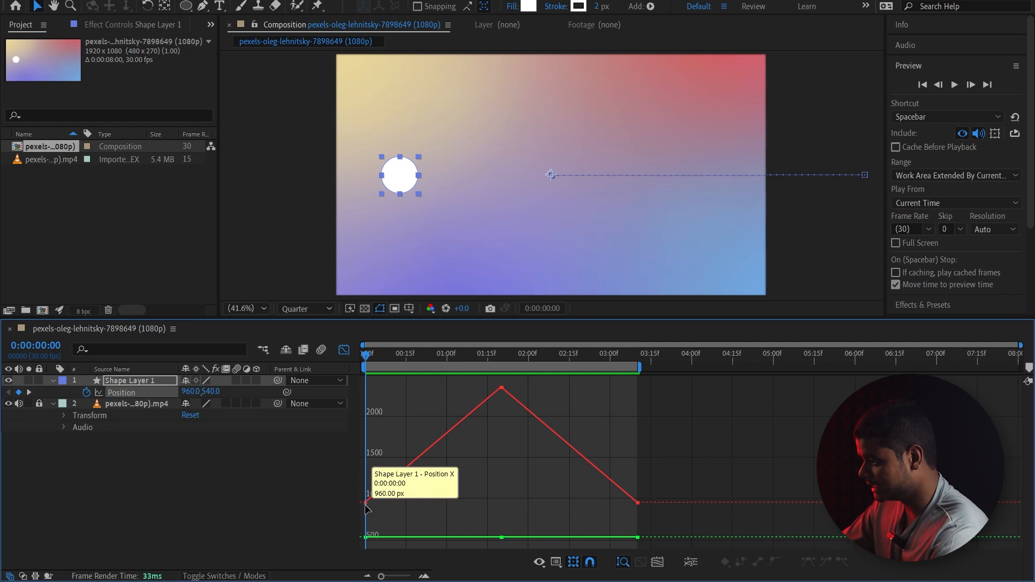
pyautogui.click(502, 388)
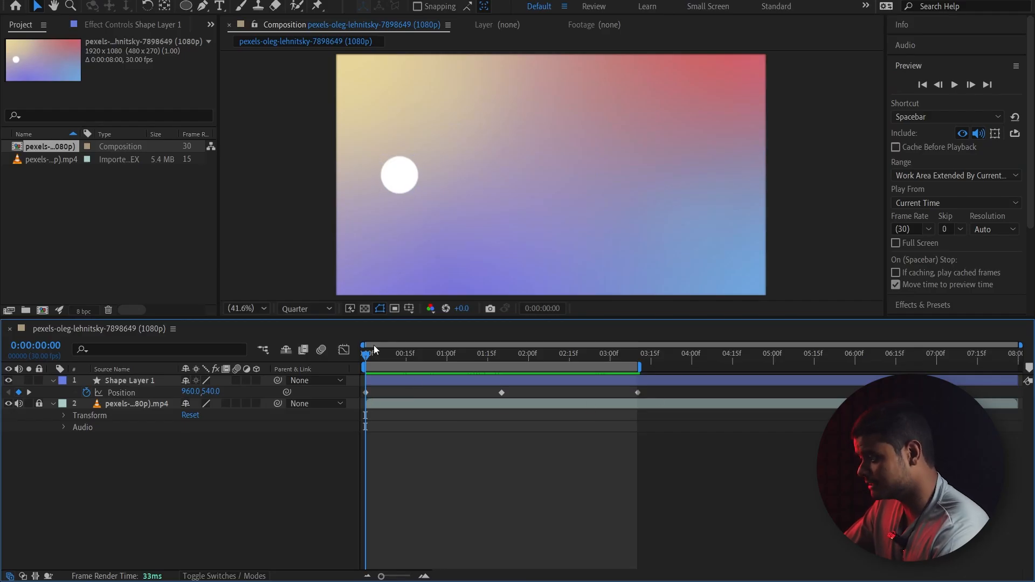
pyautogui.click(344, 349)
pyautogui.click(129, 393)
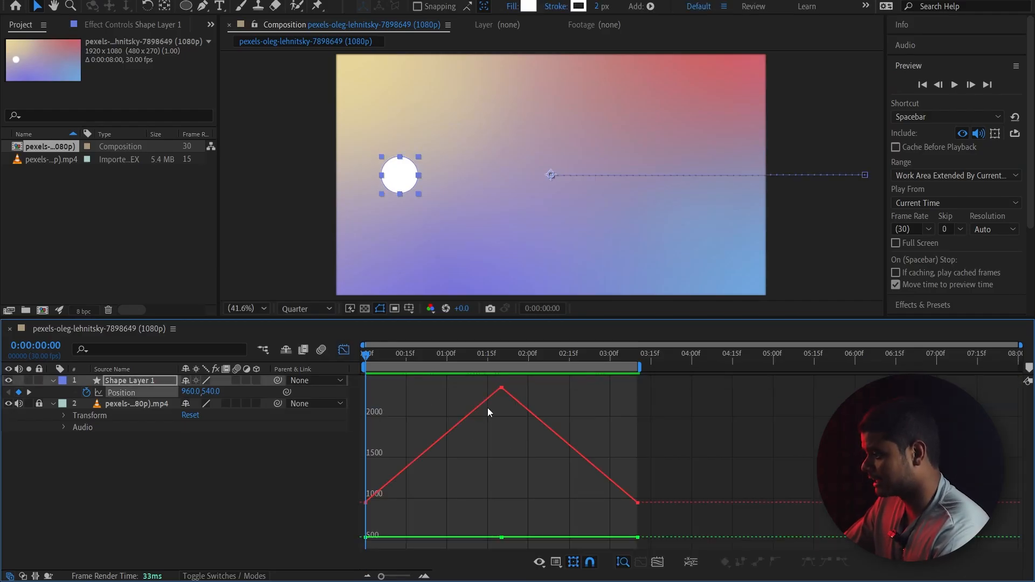
# Inspect the start and middle Position keyframes on the straight-line graph, moving to 0:00:01:20, and play back the linear motion
pyautogui.click(366, 503)
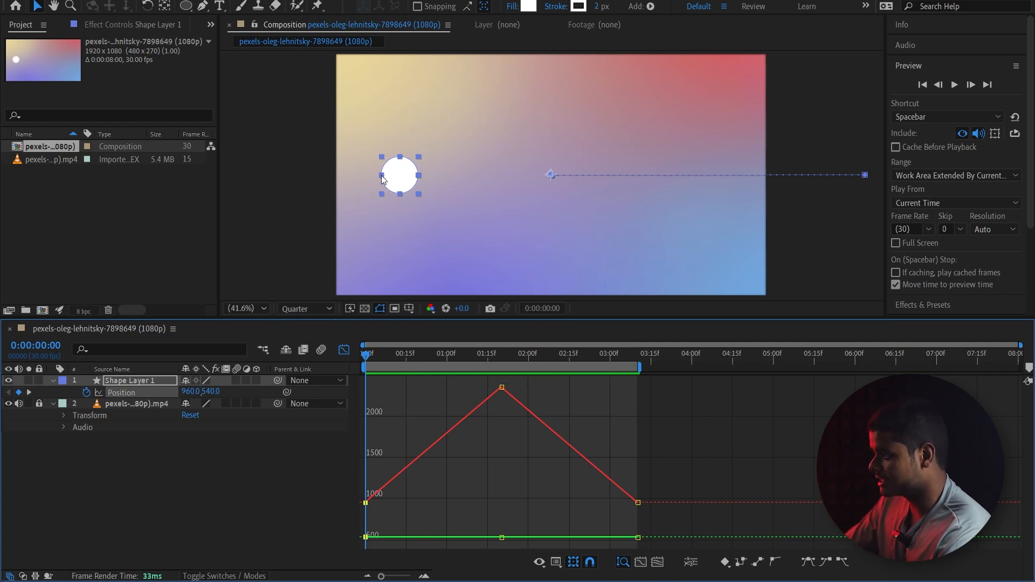
pyautogui.moveTo(368, 356); pyautogui.dragTo(508, 539)
pyautogui.click(502, 388)
pyautogui.hotkey('ctrl', 'z')
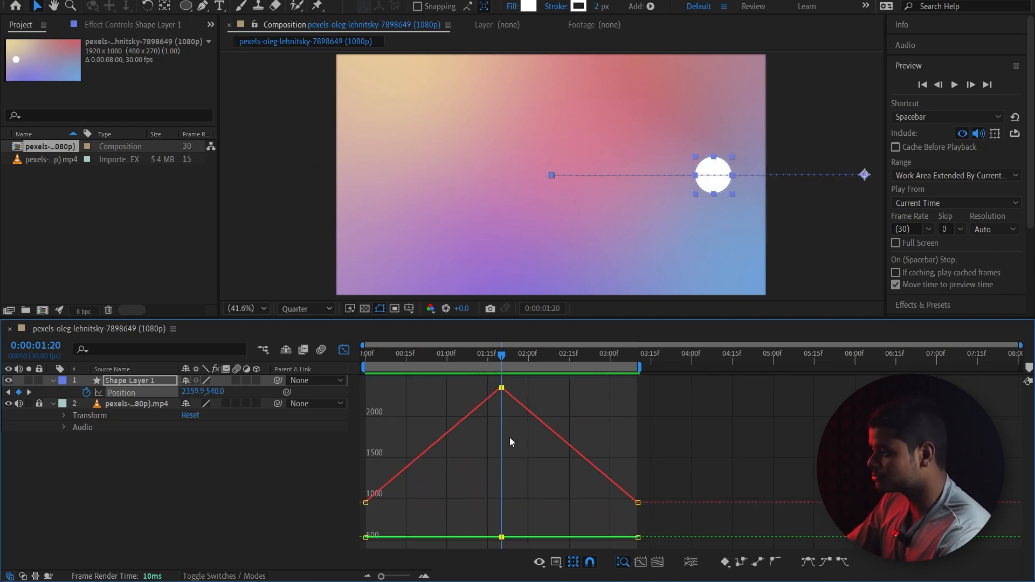
pyautogui.click(517, 413)
pyautogui.press('space')
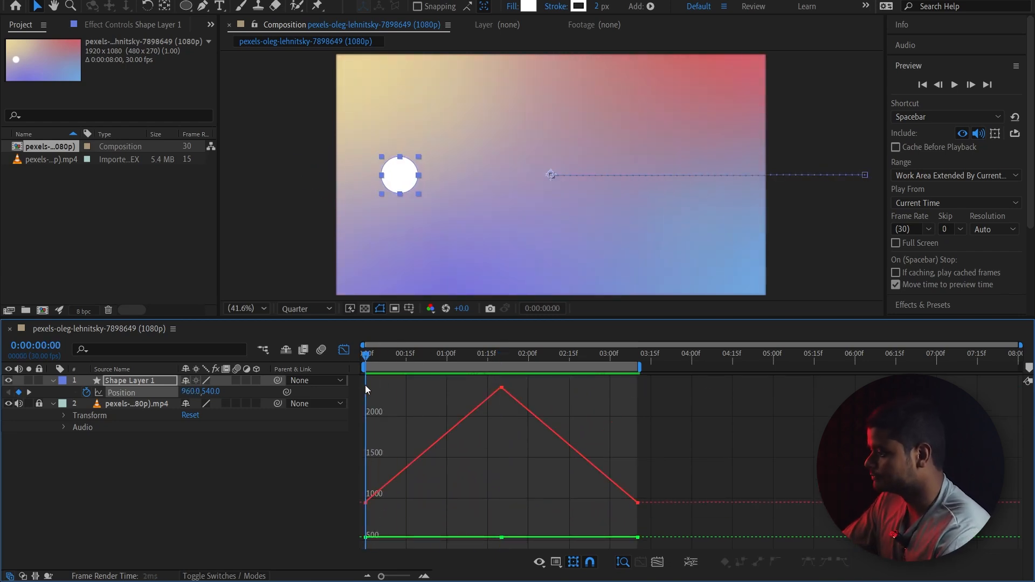
# Select all three Position keyframes in the graph and apply Easy Ease to them
pyautogui.moveTo(621, 445); pyautogui.dragTo(345, 433)
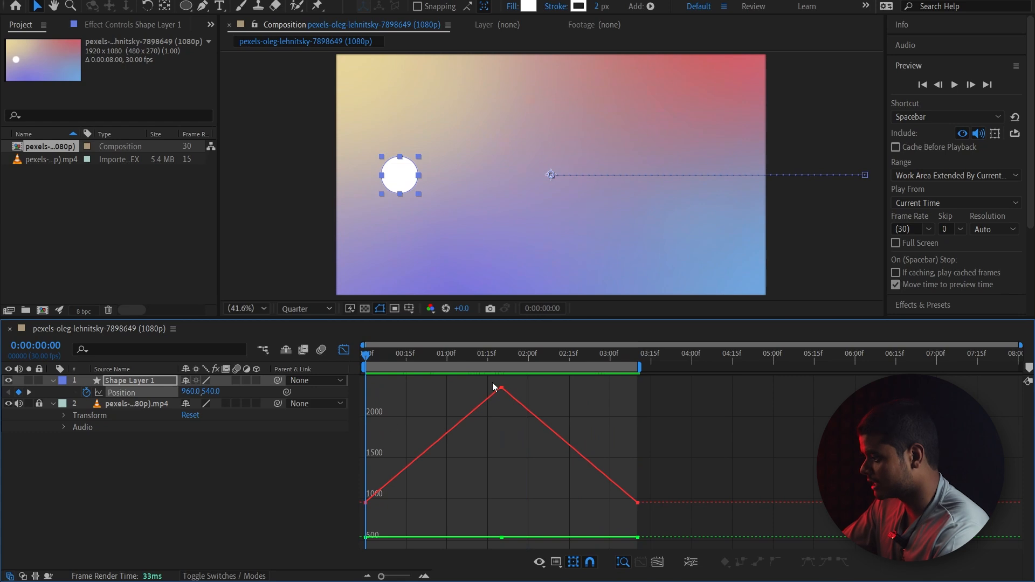
pyautogui.click(519, 406)
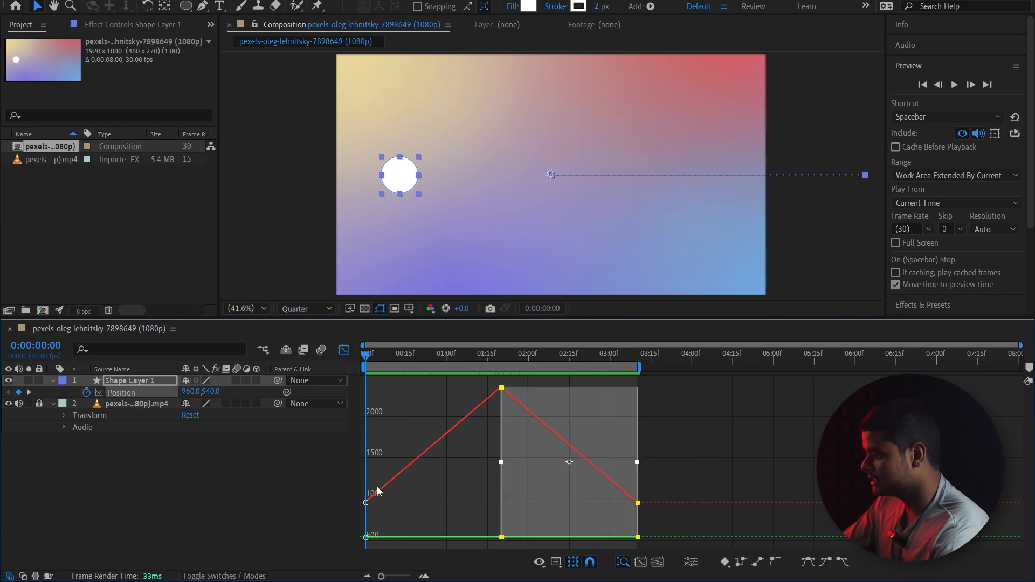
pyautogui.keyDown('shift'); pyautogui.click(367, 502); pyautogui.keyUp('shift')
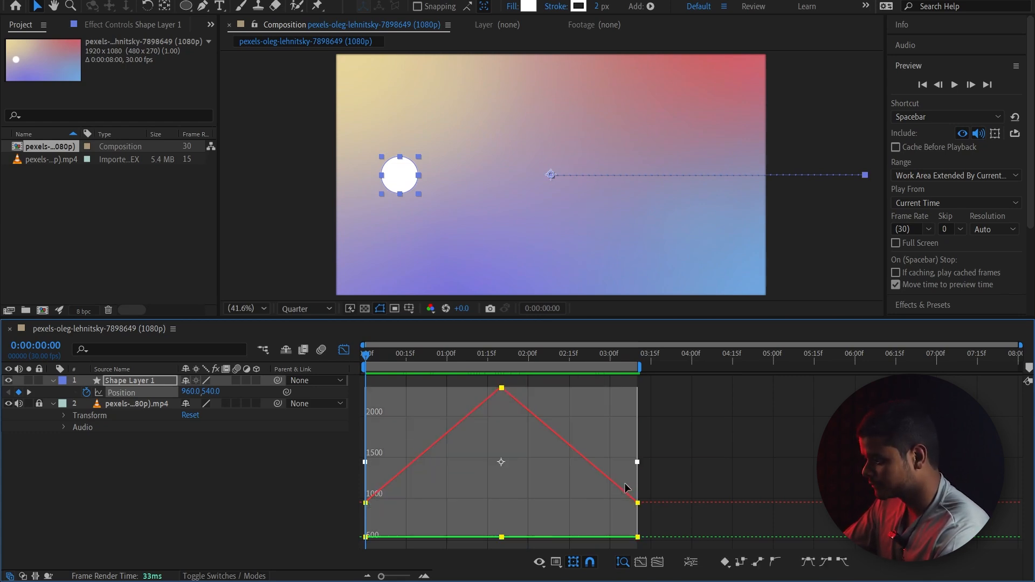
pyautogui.press('F9')
pyautogui.click(719, 449)
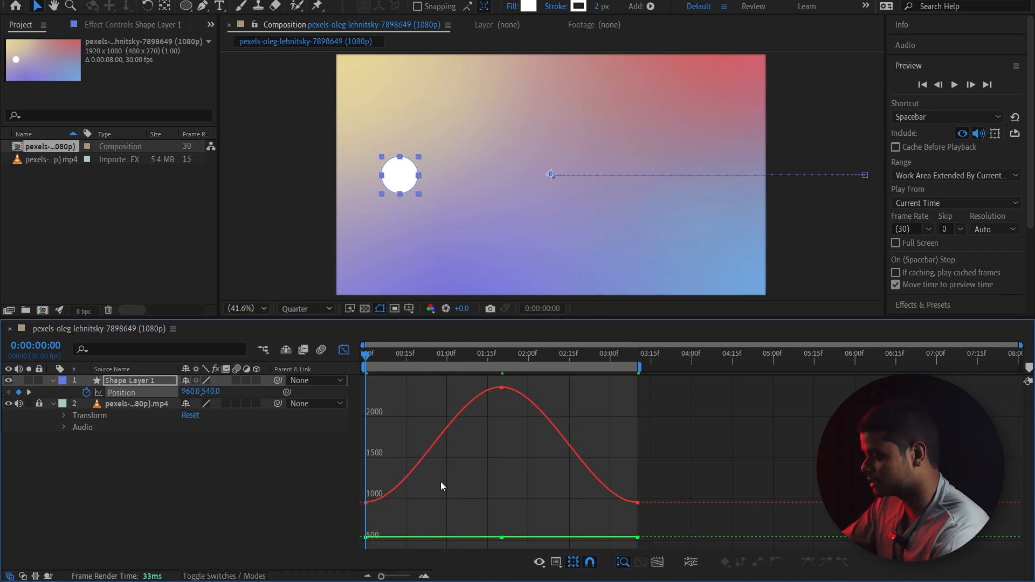
# Play back the eased motion and check the middle and first Position keyframes on the curve for adjustable handles
pyautogui.press('space')
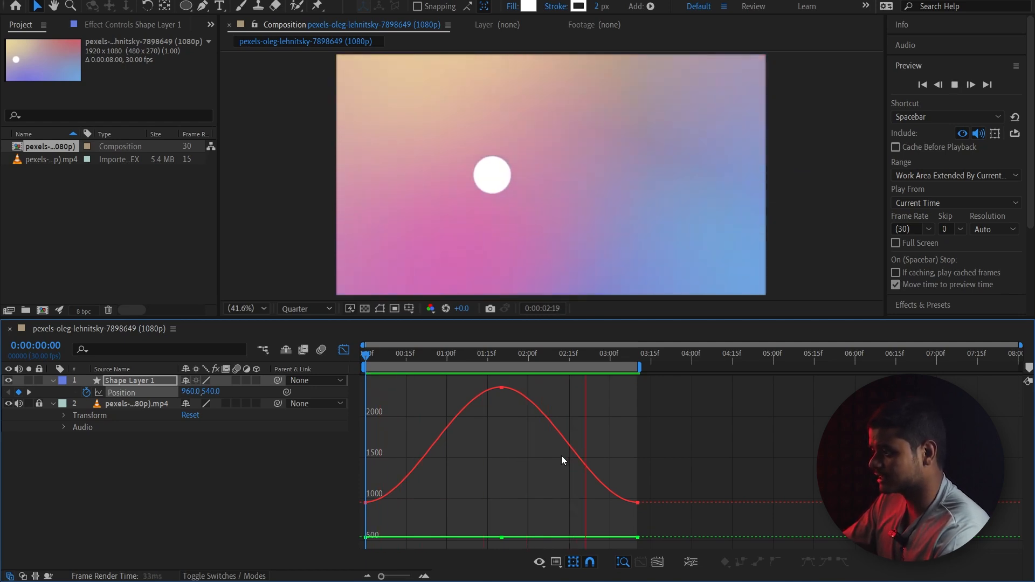
pyautogui.press('space')
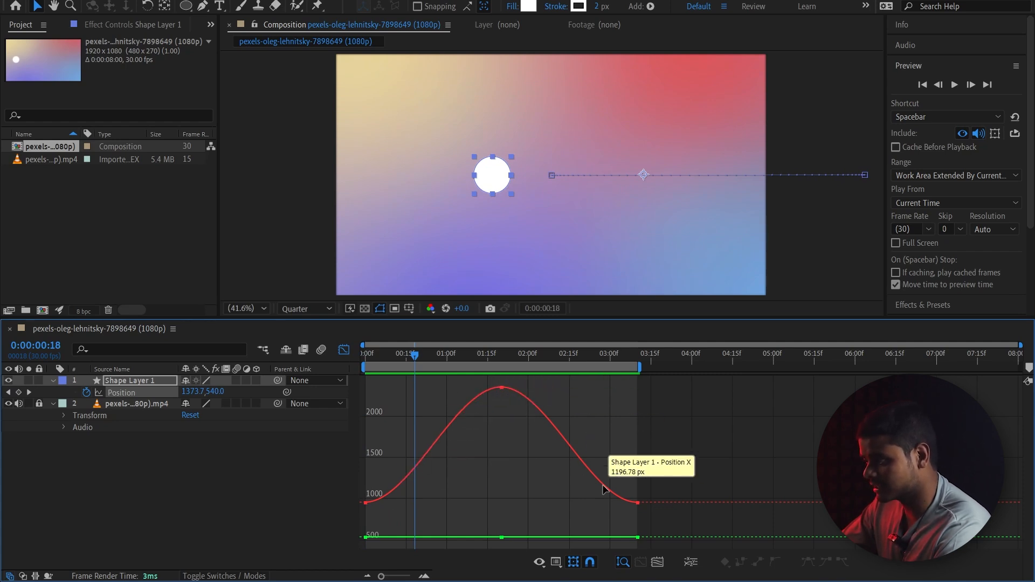
pyautogui.click(501, 387)
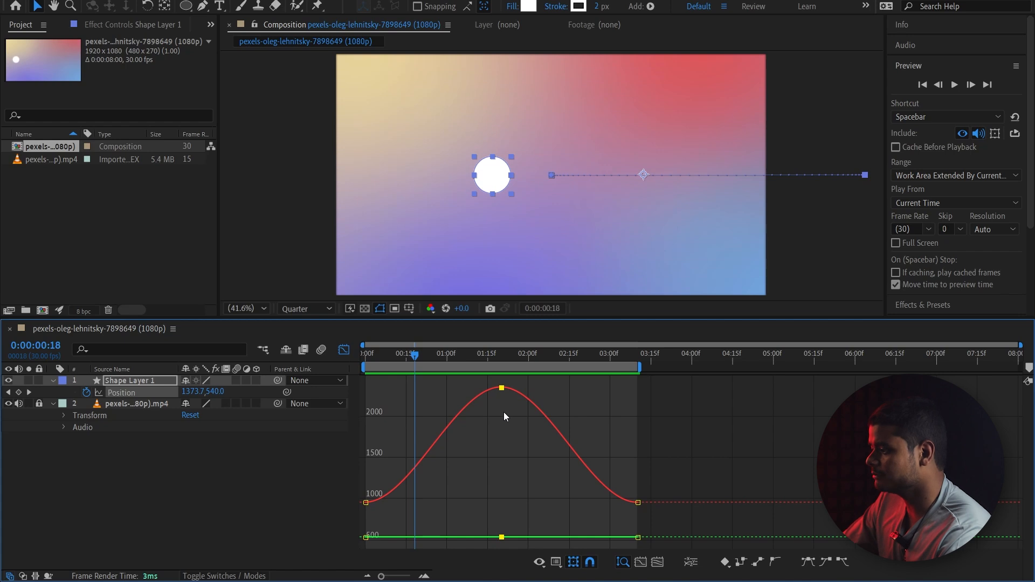
pyautogui.click(504, 412)
pyautogui.click(488, 390)
pyautogui.click(541, 468)
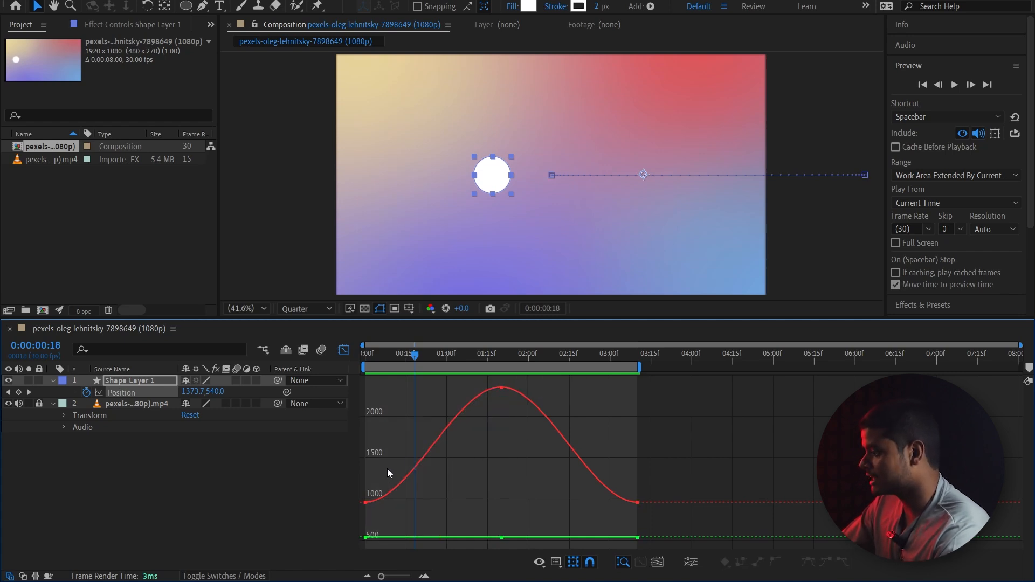
pyautogui.click(366, 502)
pyautogui.click(471, 470)
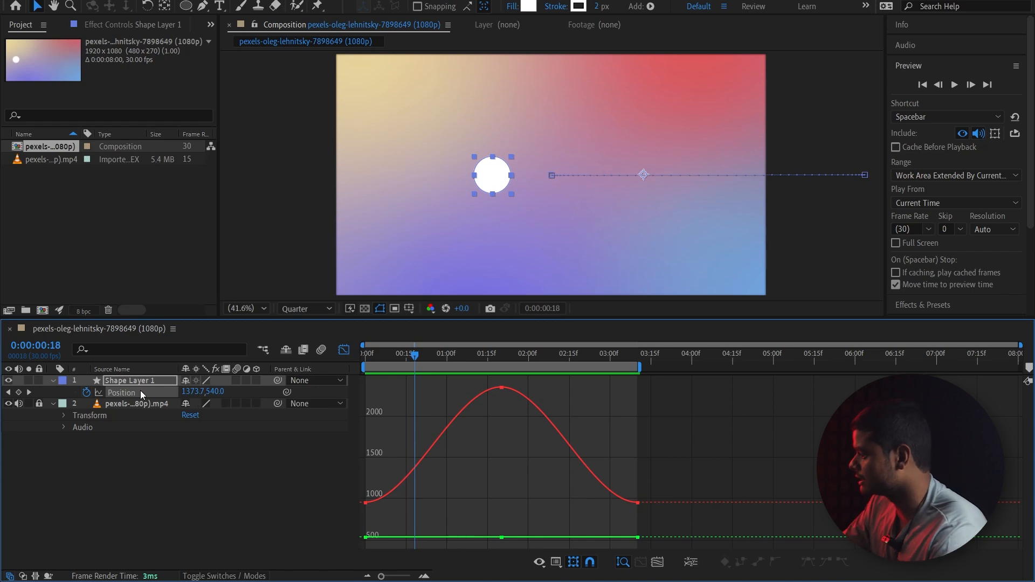
# Separate the dimensions of Shape Layer 1's Position property into X Position and Y Position
pyautogui.click(502, 389)
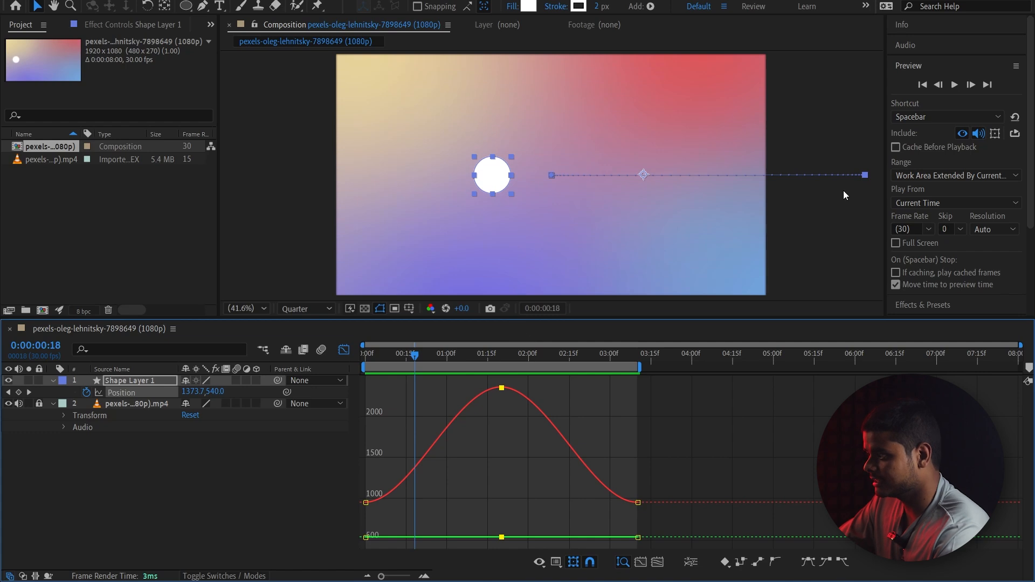
pyautogui.rightClick(127, 395)
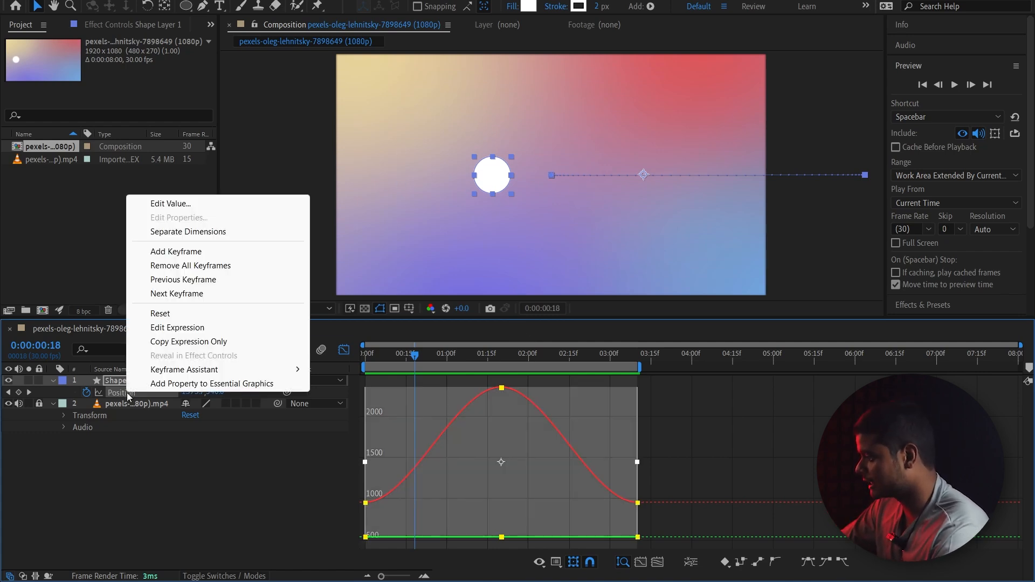
pyautogui.click(237, 232)
pyautogui.click(152, 475)
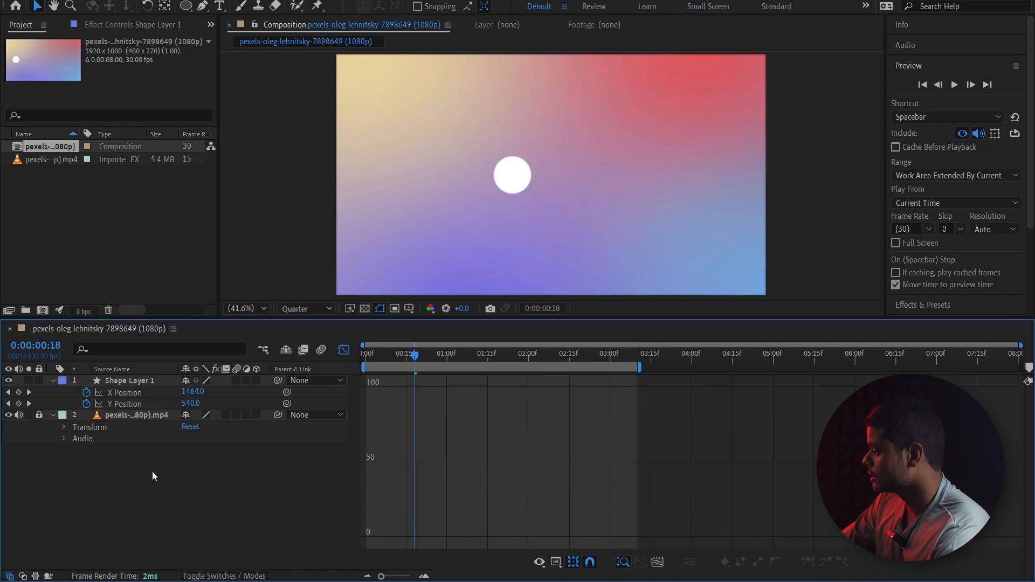
# Compare the individual value graphs of X Position and Y Position on Shape Layer 1
pyautogui.click(141, 394)
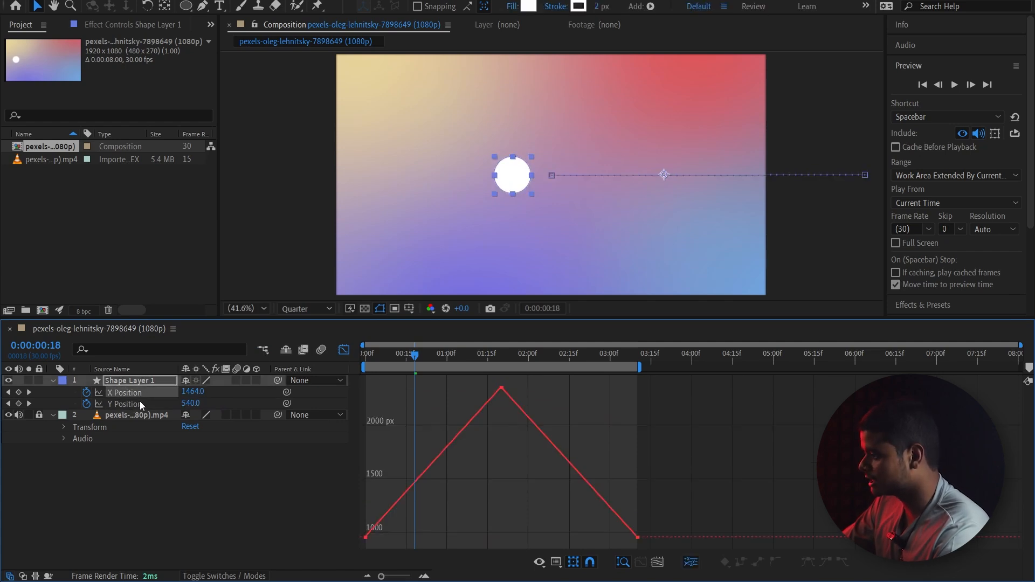
pyautogui.click(139, 405)
pyautogui.click(142, 395)
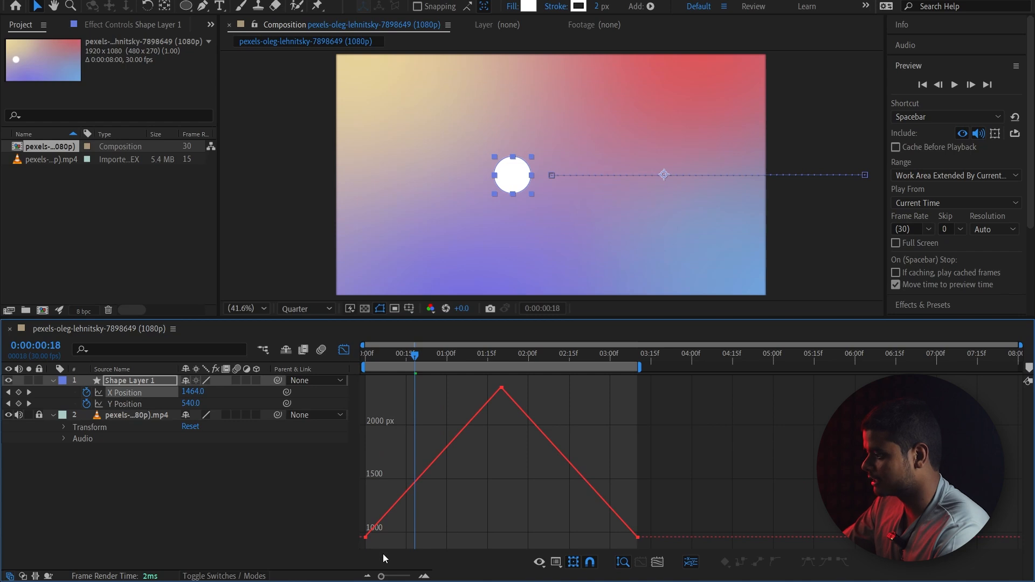
pyautogui.click(135, 404)
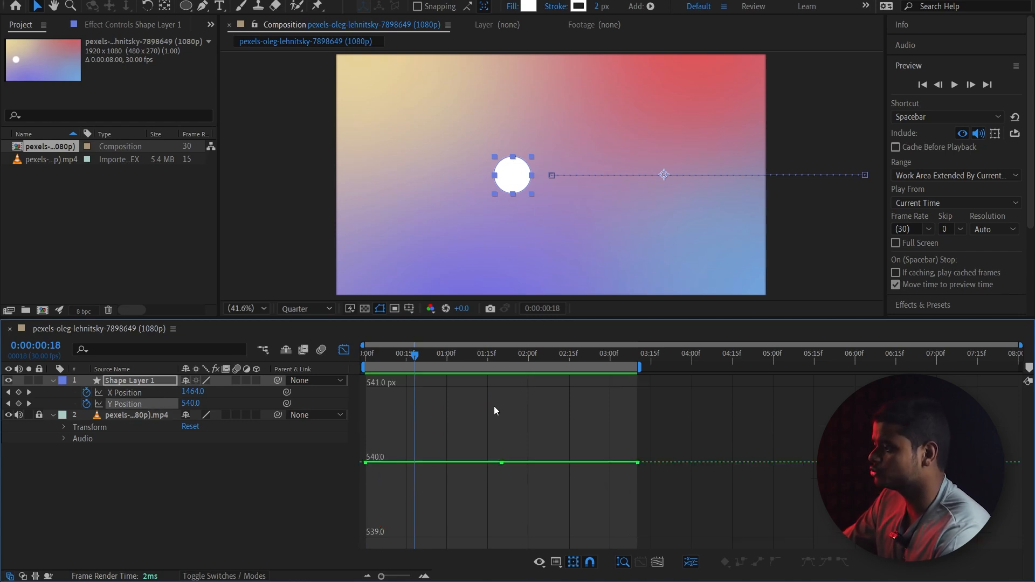
# Try a Y Position of 760 on the circle at 0:00:01:20 and undo the change
pyautogui.press('k')
pyautogui.moveTo(192, 405); pyautogui.dragTo(378, 447)
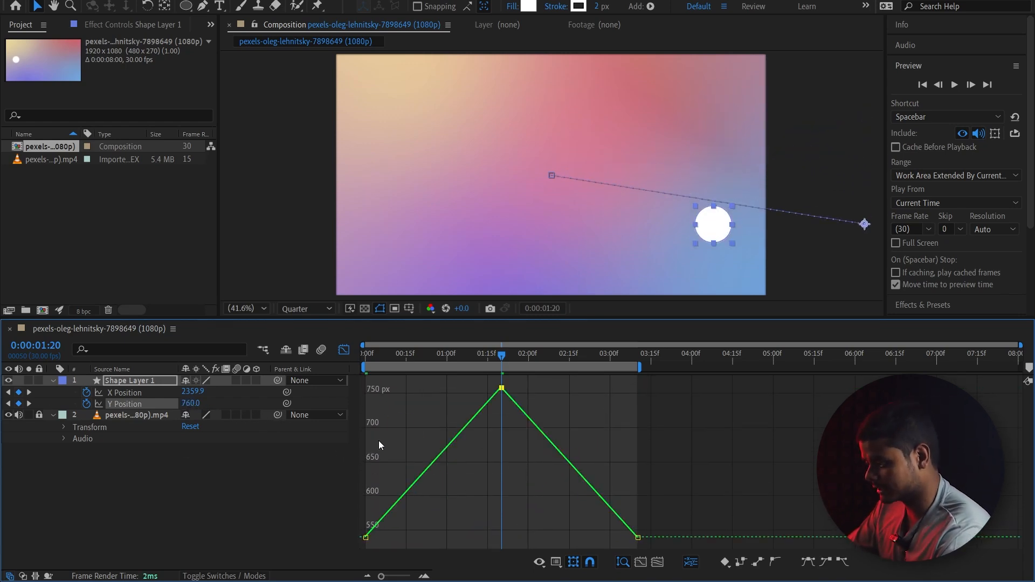
pyautogui.hotkey('ctrl', 'z')
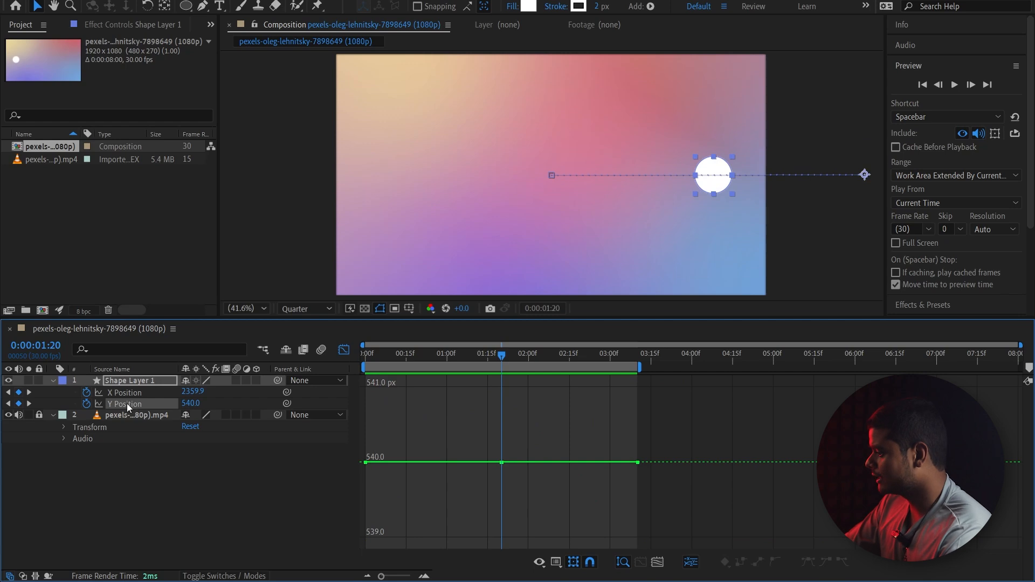
# Try removing all Y Position keyframes from Shape Layer 1 and undo the removal
pyautogui.click(86, 404)
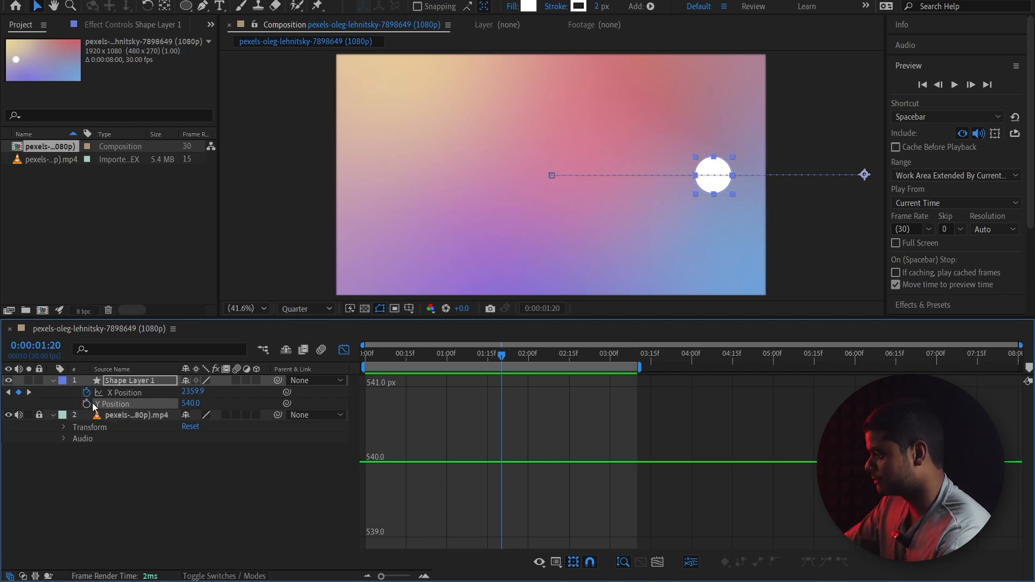
pyautogui.click(132, 392)
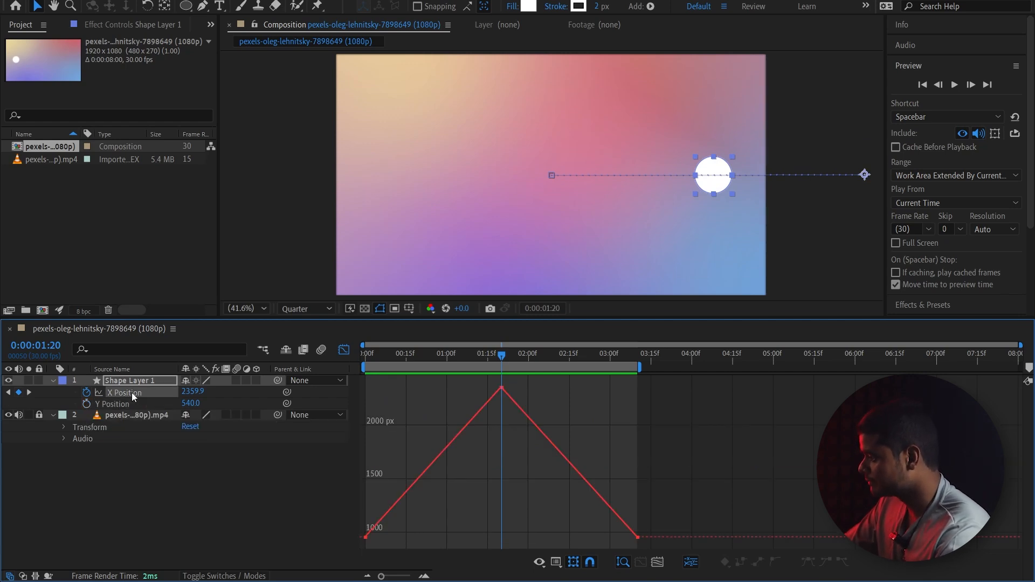
pyautogui.hotkey('ctrl', 'z')
# Apply Easy Ease to the middle, last and first X Position keyframes in the value graph
pyautogui.click(502, 387)
pyautogui.press('F9')
pyautogui.click(637, 537)
pyautogui.press('F9')
pyautogui.click(367, 536)
pyautogui.press('F9')
pyautogui.click(700, 432)
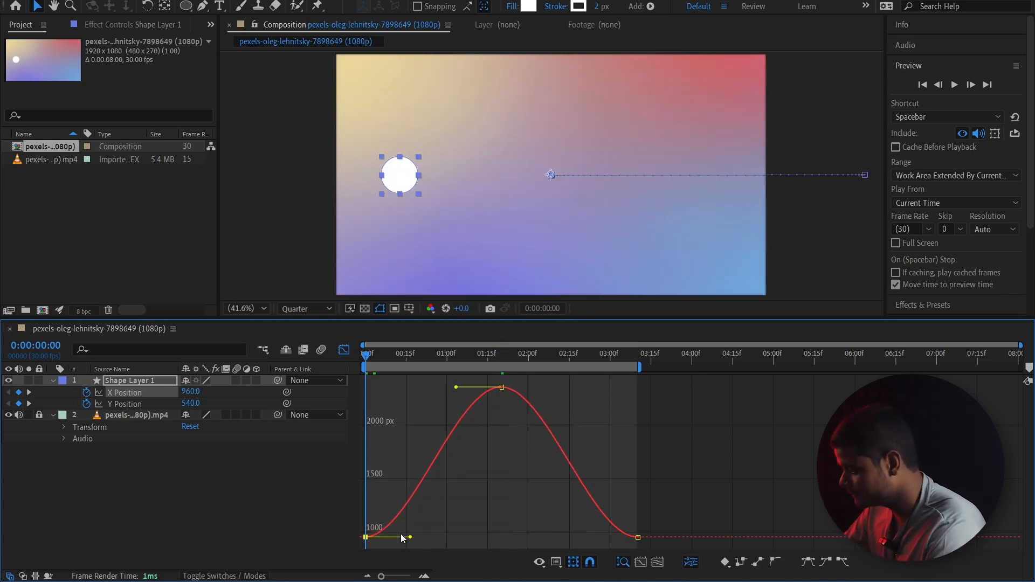
# Pull the first X Position keyframe's handle steeply upward for a fast start and slow arrival, and preview the motion
pyautogui.moveTo(413, 533); pyautogui.dragTo(354, 400)
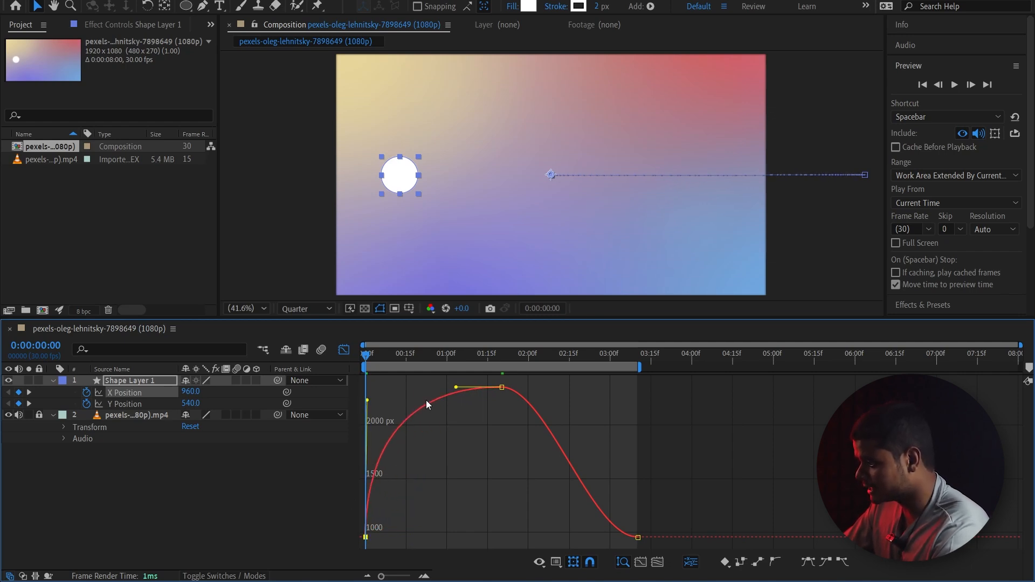
pyautogui.moveTo(502, 388)
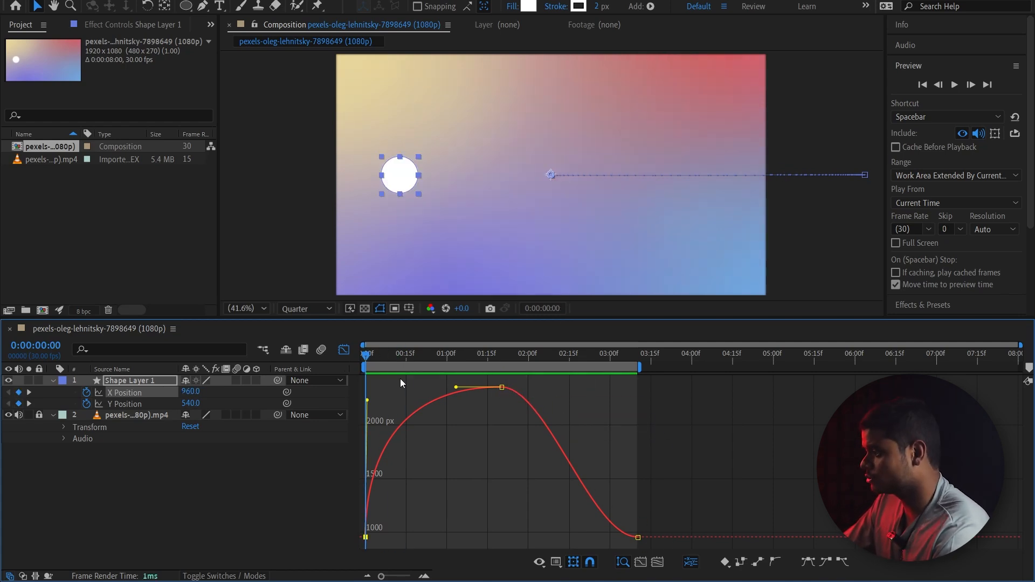
pyautogui.press('space')
# Leave the Graph Editor, hide the gradient background video layer and play back the circle's motion against black
pyautogui.click(343, 350)
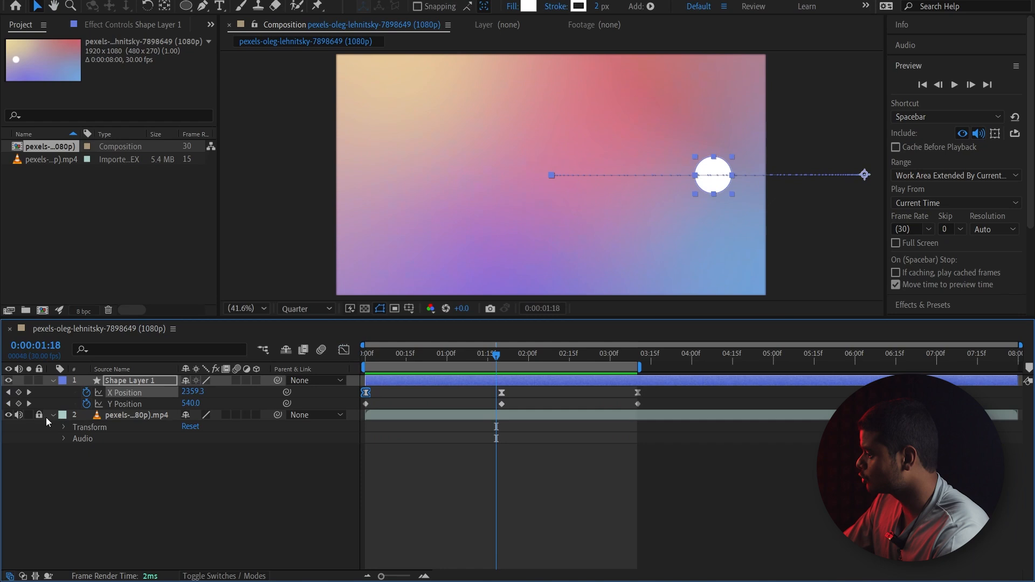
pyautogui.click(9, 415)
pyautogui.press('space')
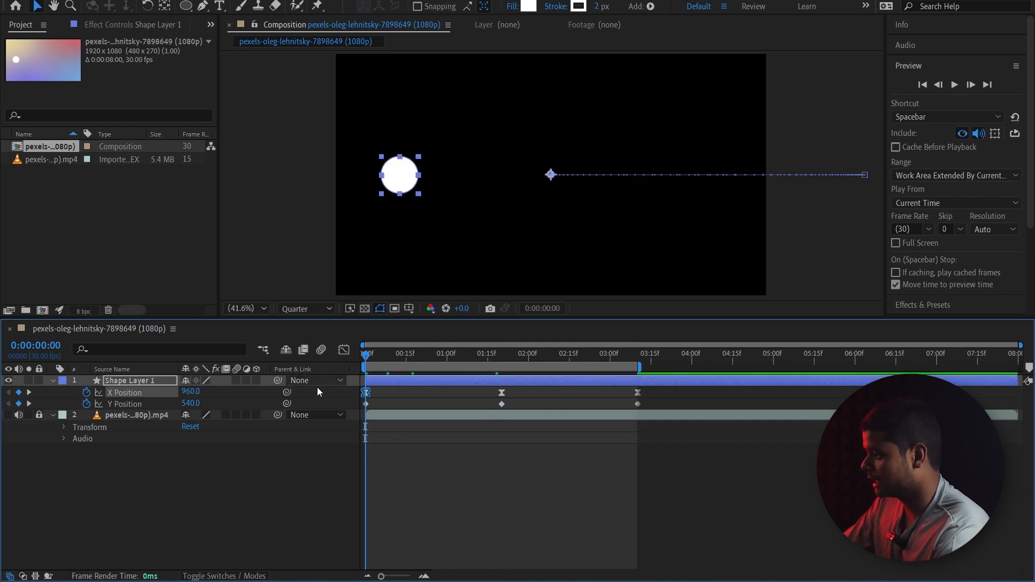
pyautogui.press('space')
# Show the X Position value graph with the first keyframe's handle again and return to the first frame
pyautogui.click(361, 392)
pyautogui.click(343, 350)
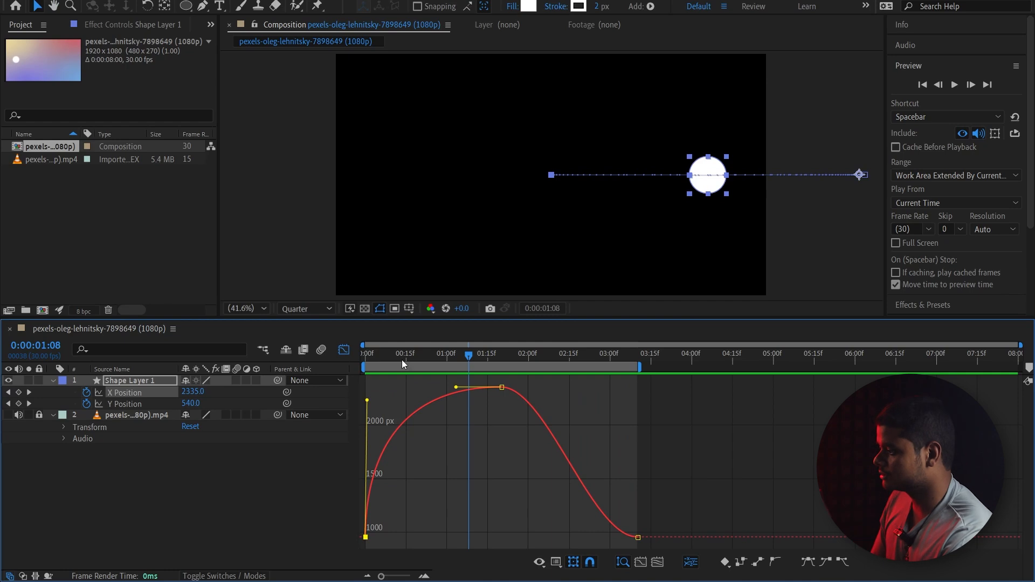
pyautogui.press('Home')
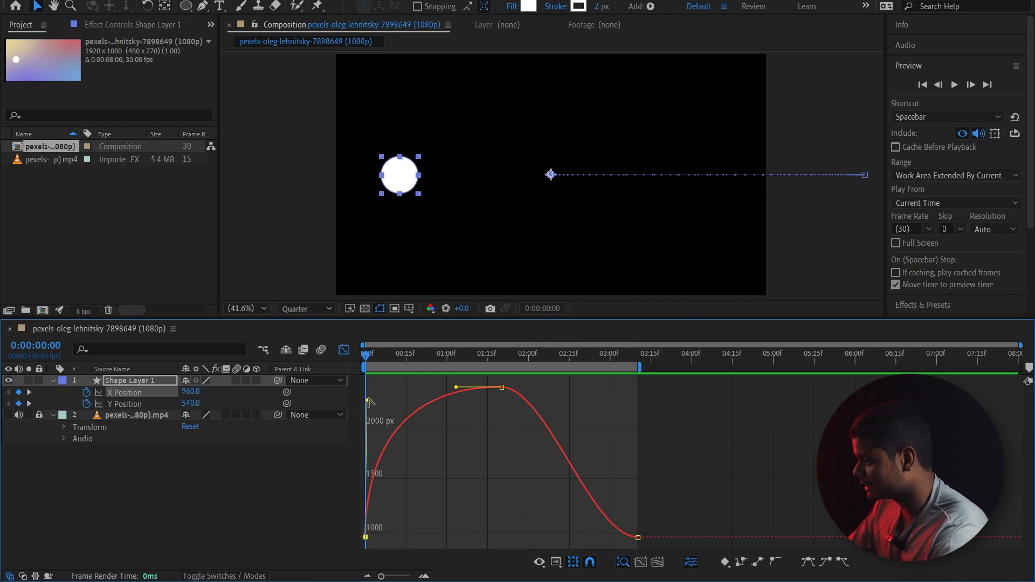
# Lower the first X Position keyframe's handle slightly and lengthen the middle keyframe's outgoing handle for a slower start to the return
pyautogui.moveTo(368, 400)
pyautogui.mouseDown()
pyautogui.moveTo(366, 447)
pyautogui.moveTo(370, 420)
pyautogui.mouseUp()
pyautogui.click(514, 391)
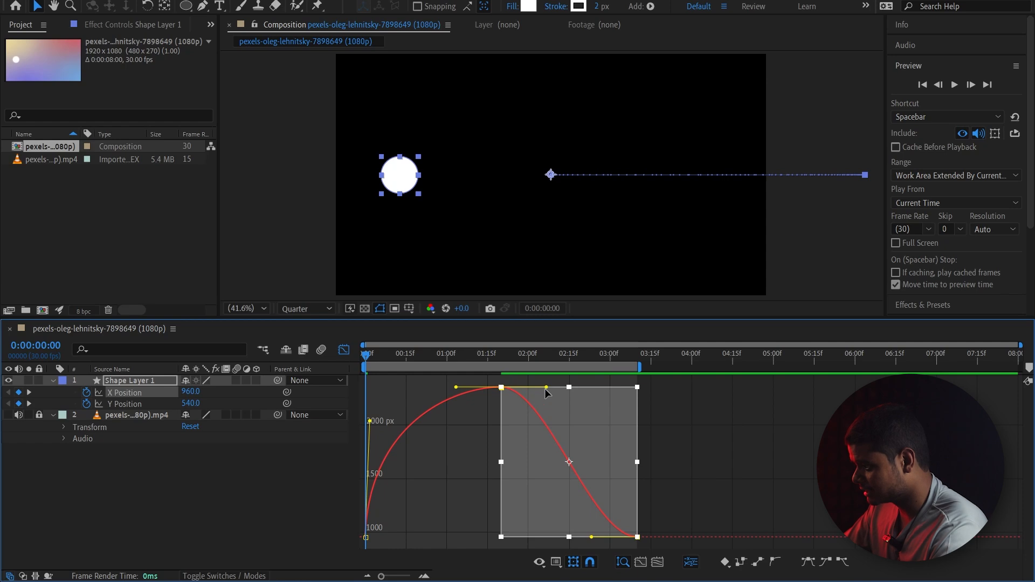
pyautogui.moveTo(546, 388); pyautogui.dragTo(593, 386)
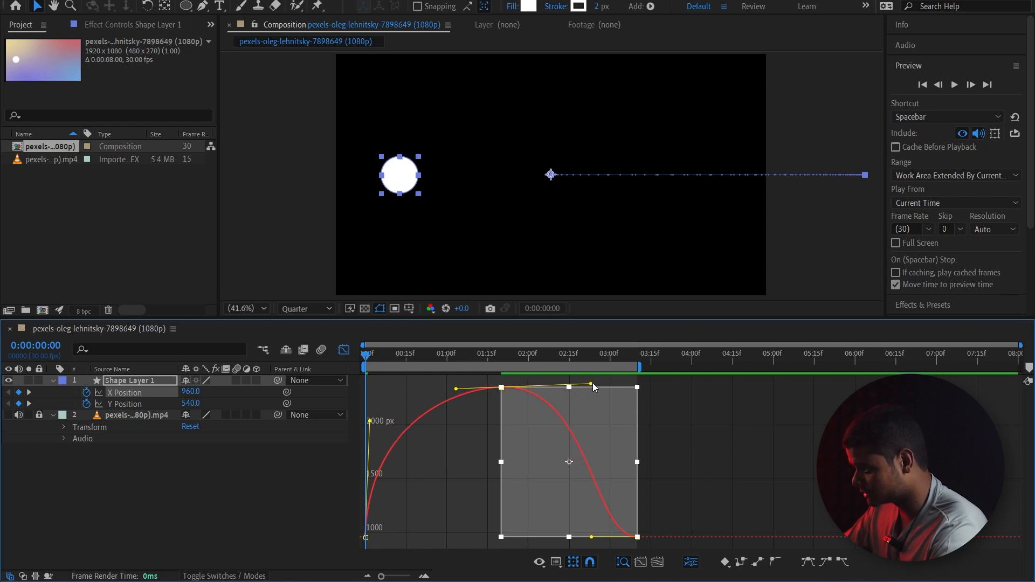
pyautogui.click(718, 468)
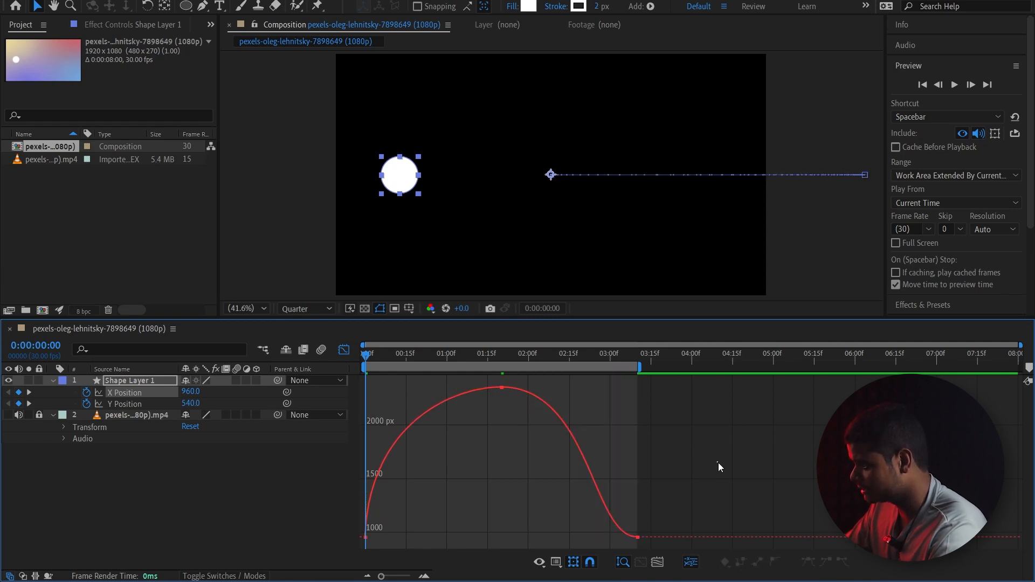
# Pull the last X Position keyframe's handle vertically upward for a fast return finish, and play the motion from the first frame
pyautogui.click(637, 537)
pyautogui.moveTo(595, 538); pyautogui.dragTo(639, 501)
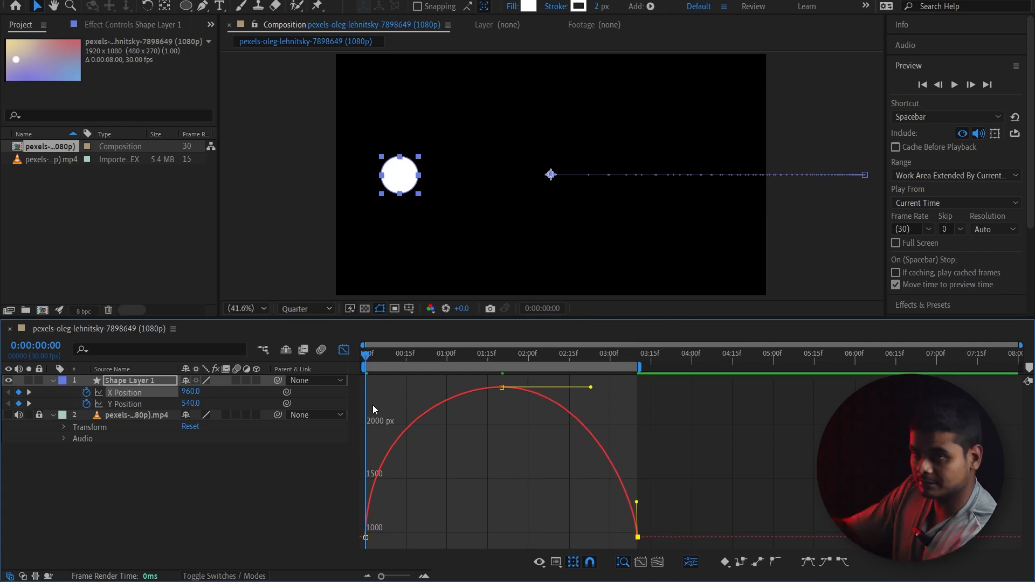
pyautogui.press('space')
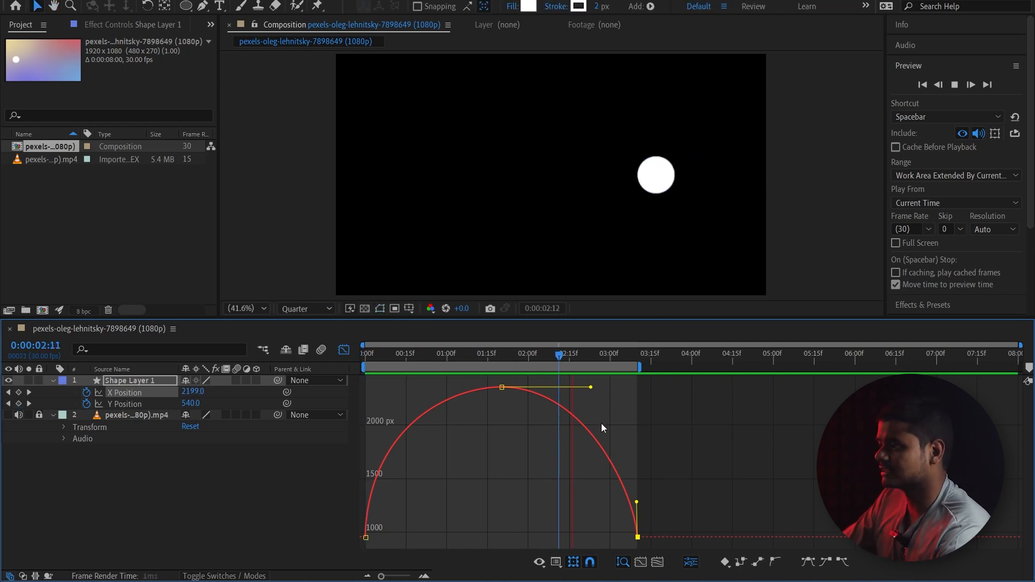
pyautogui.moveTo(625, 357); pyautogui.dragTo(355, 387)
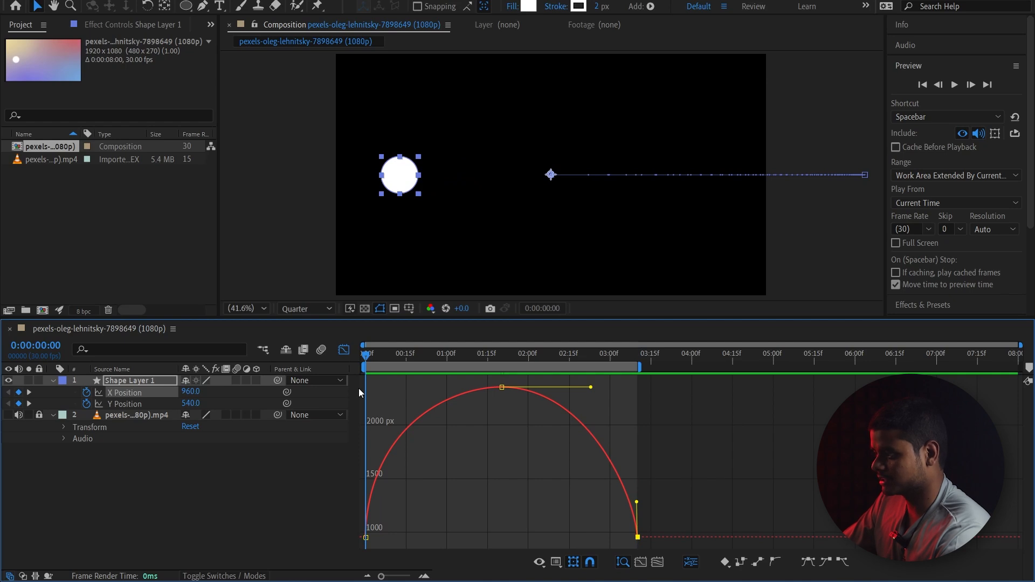
pyautogui.press('space')
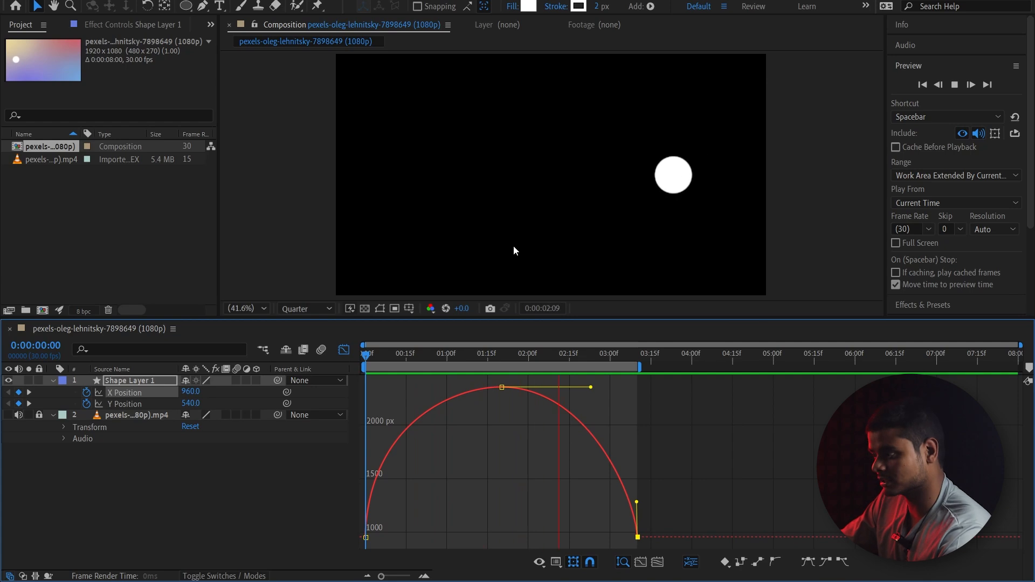
pyautogui.press('space')
# Examine the middle X Position keyframe's options and the Graph Editor's property visibility and graph type options
pyautogui.click(501, 388)
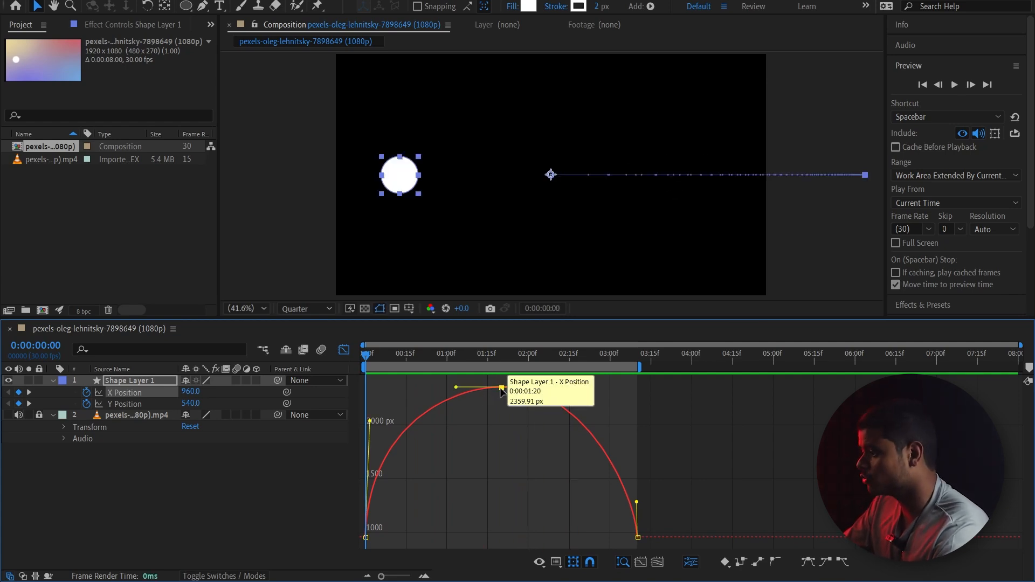
pyautogui.rightClick(501, 389)
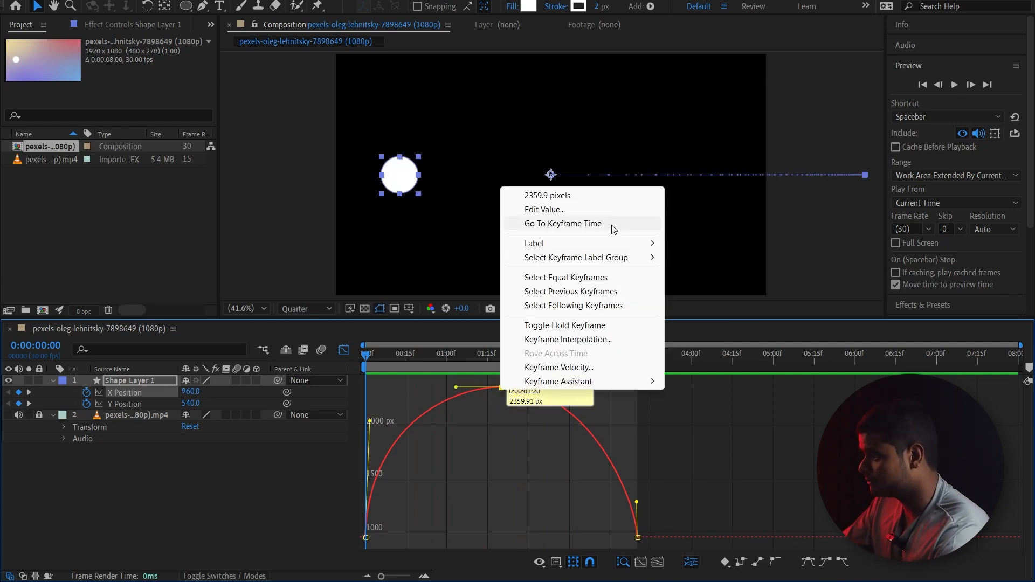
pyautogui.click(541, 562)
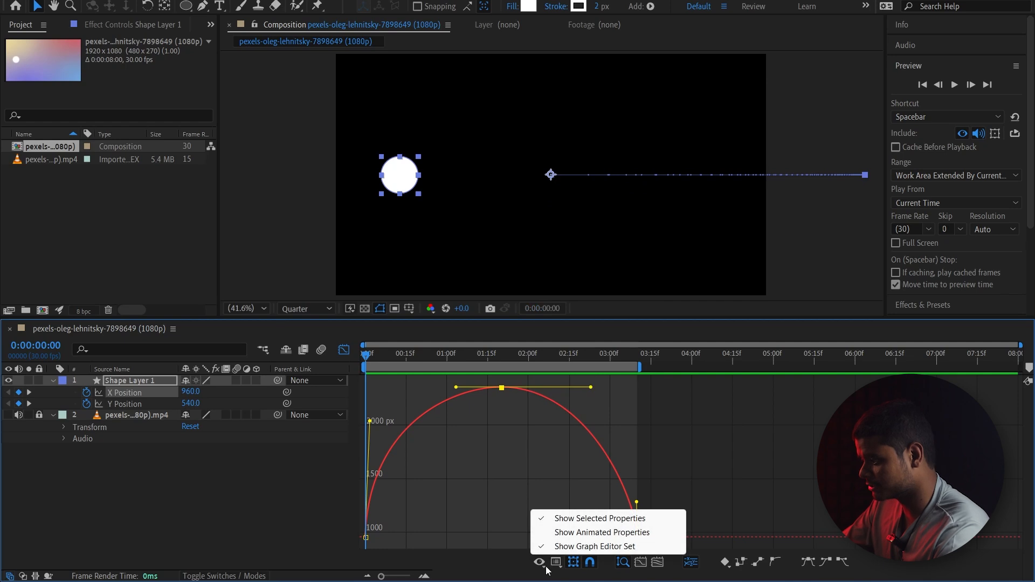
pyautogui.click(556, 562)
pyautogui.click(602, 424)
pyautogui.click(556, 563)
pyautogui.click(605, 436)
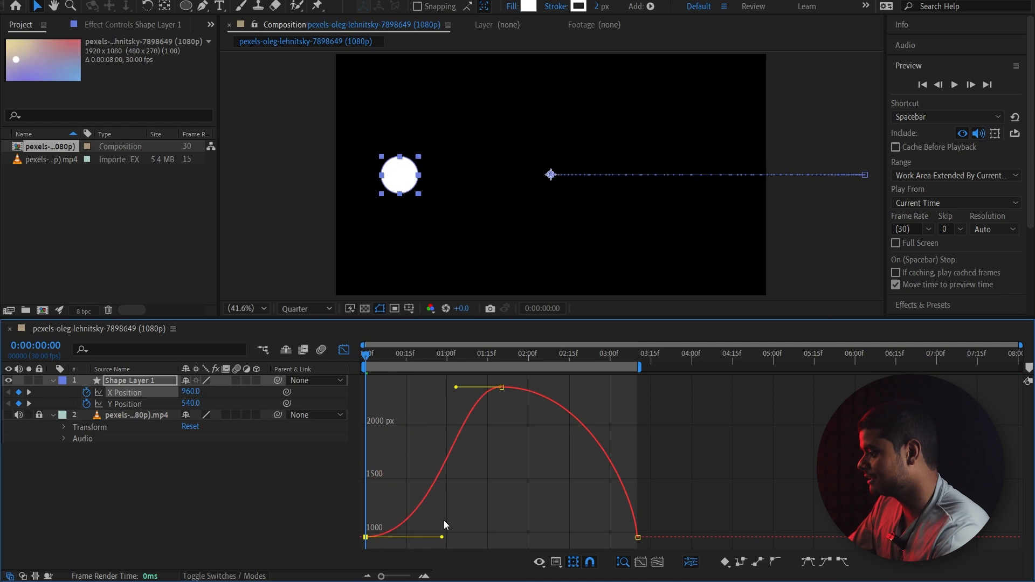
# Flatten the first and last X Position keyframes' handles and lengthen the middle keyframe's handles into smooth S-curves both ways, previewing the motion
pyautogui.moveTo(445, 521); pyautogui.dragTo(443, 537)
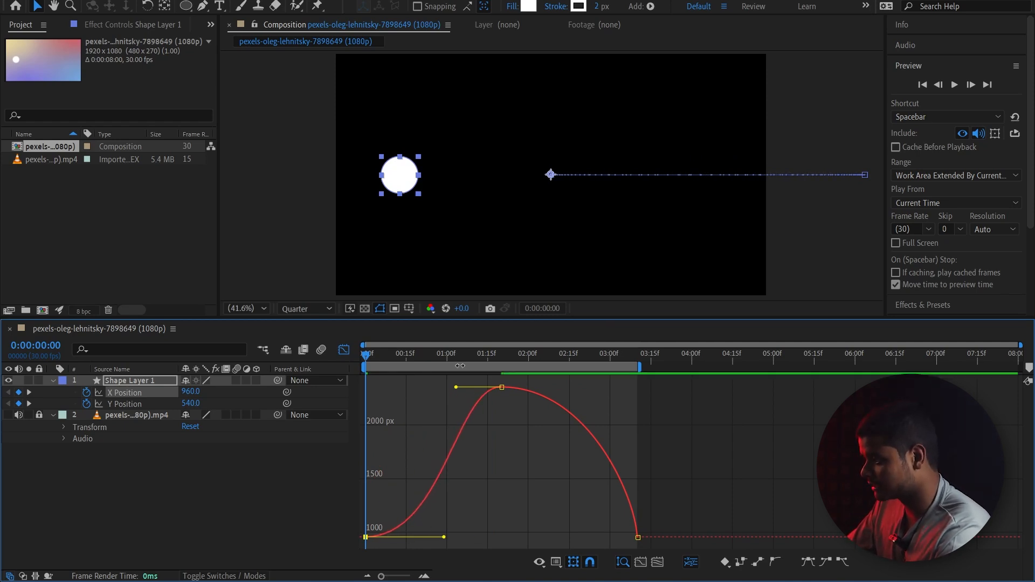
pyautogui.moveTo(458, 388); pyautogui.dragTo(399, 396)
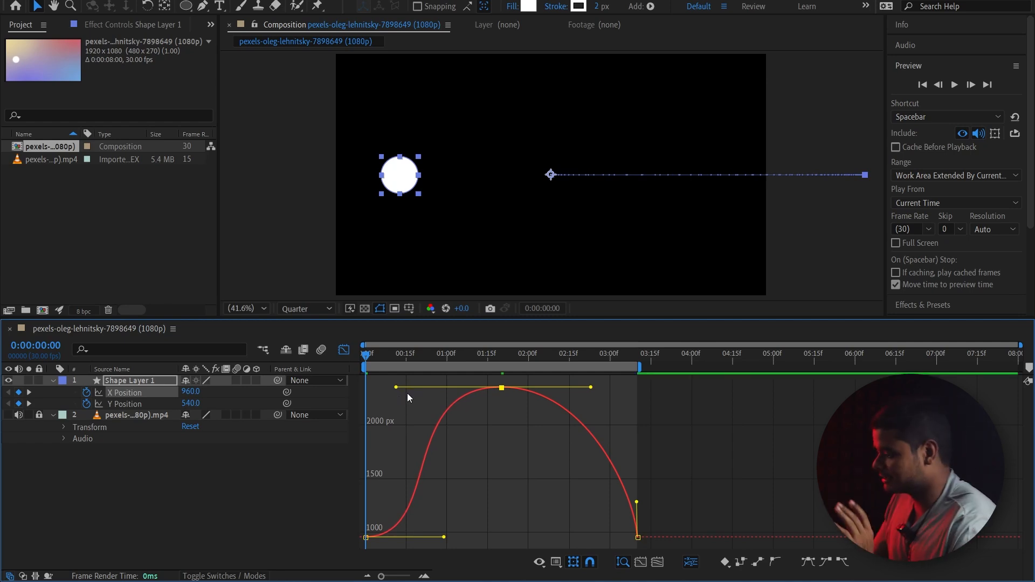
pyautogui.press('space')
pyautogui.press('space')
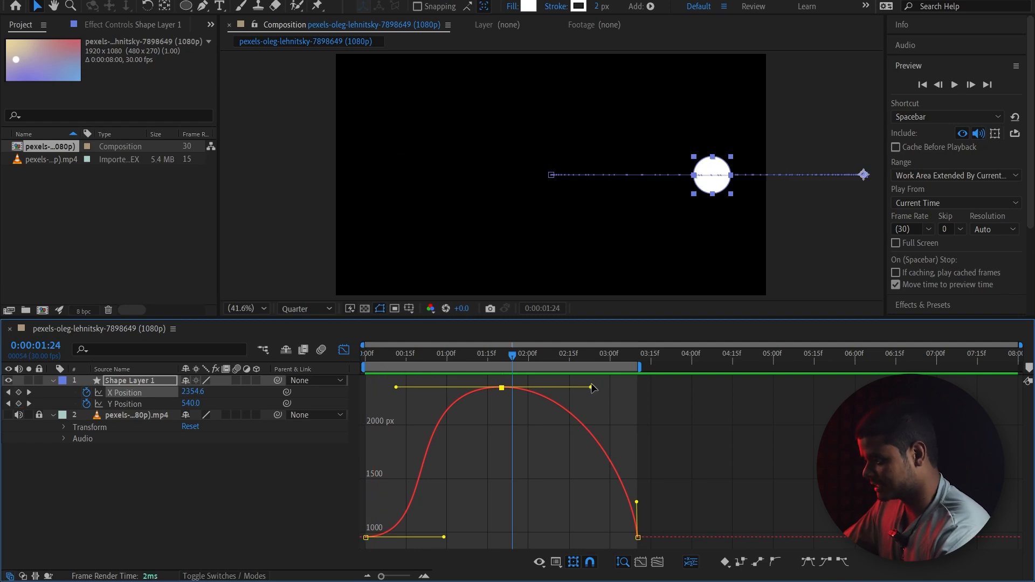
pyautogui.press('space')
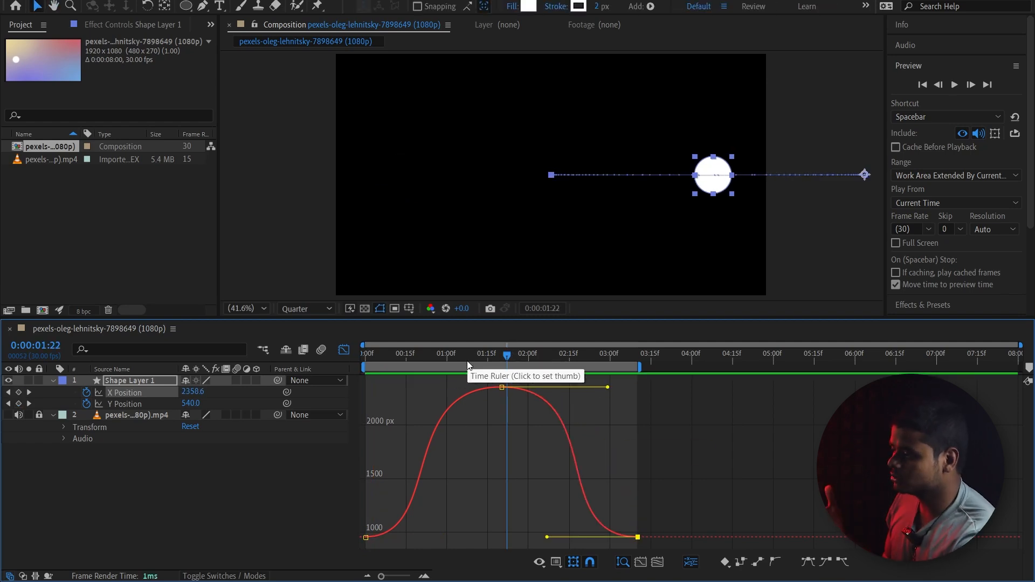
pyautogui.click(461, 406)
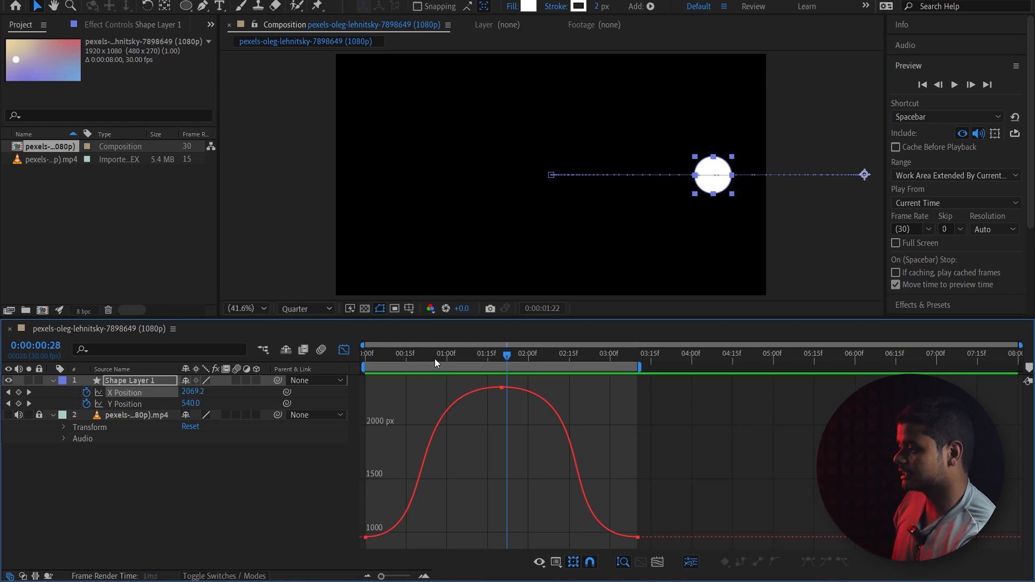
# Play back the smoothed back-and-forth motion from the first frame and return to the start
pyautogui.press('Home')
pyautogui.moveTo(431, 444)
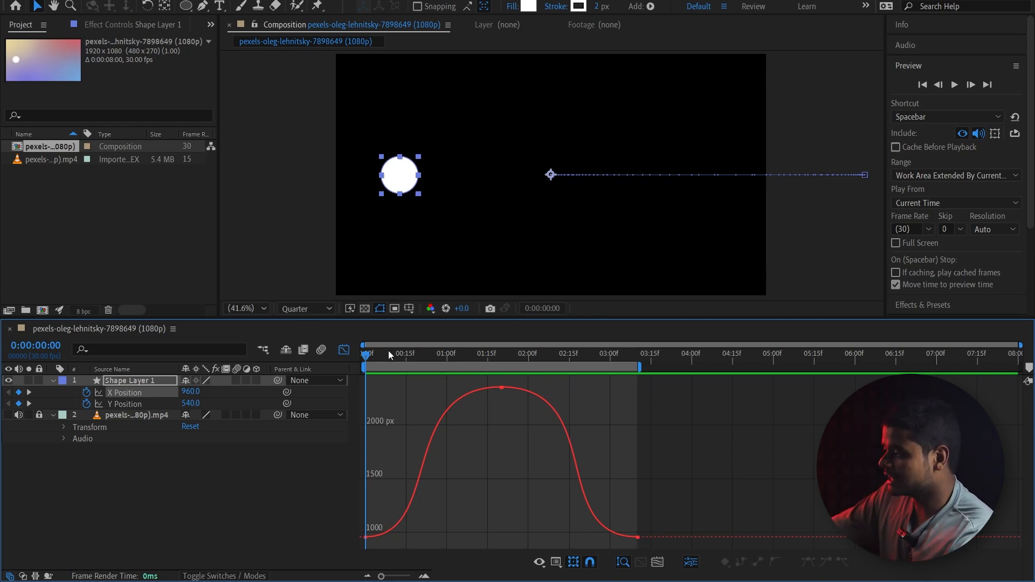
pyautogui.press('space')
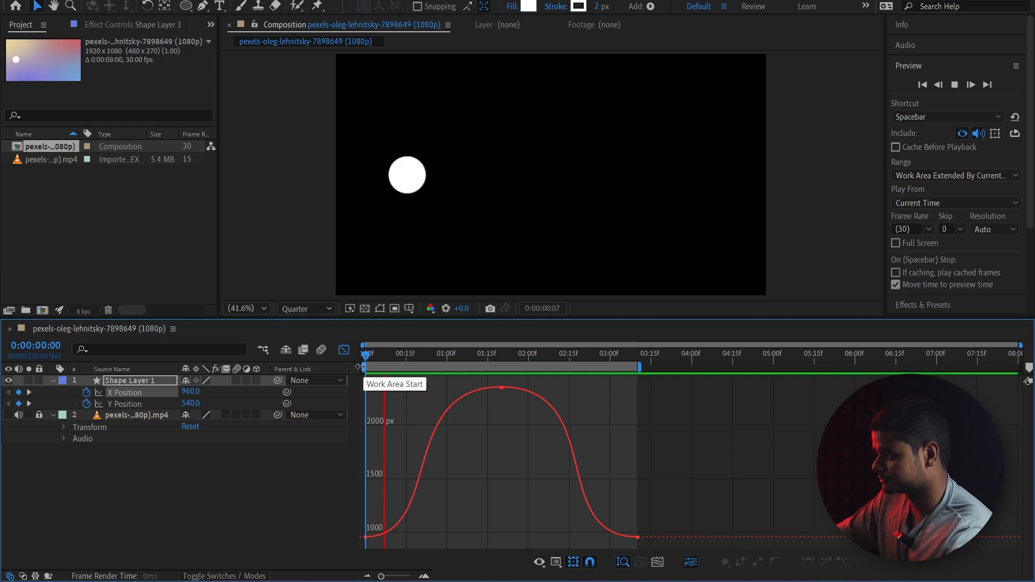
pyautogui.press('space')
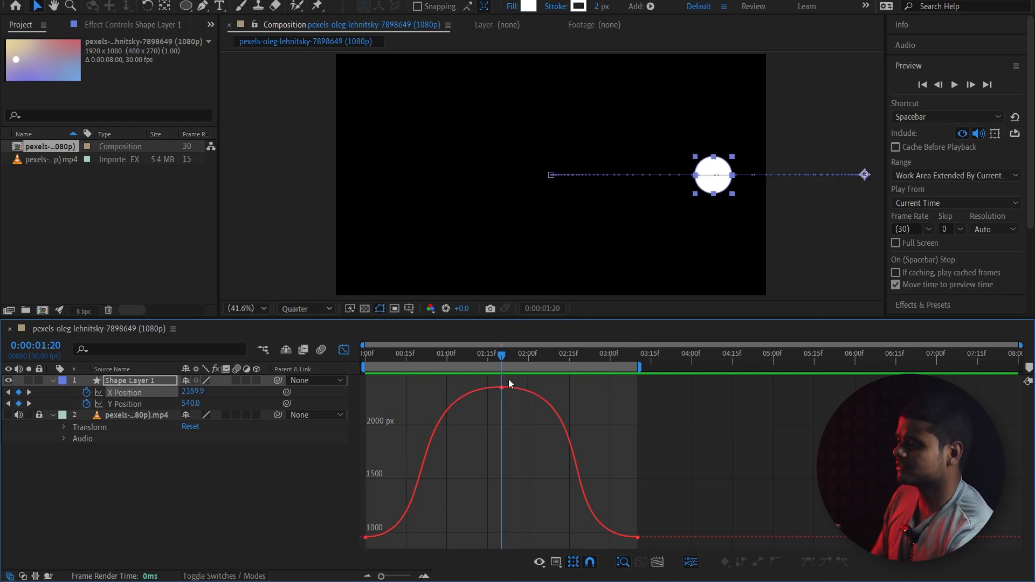
pyautogui.press('Home')
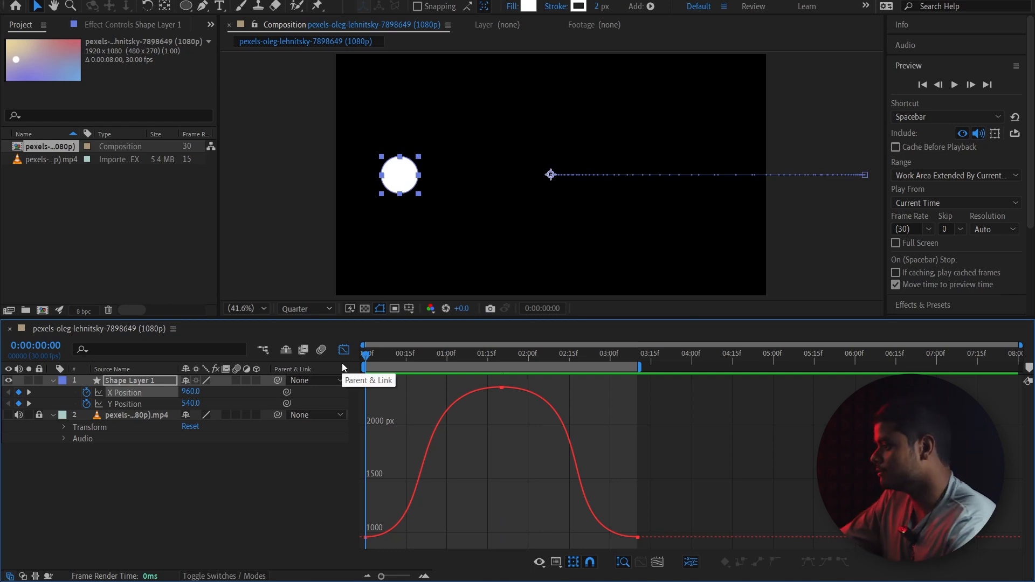
pyautogui.moveTo(212, 581)
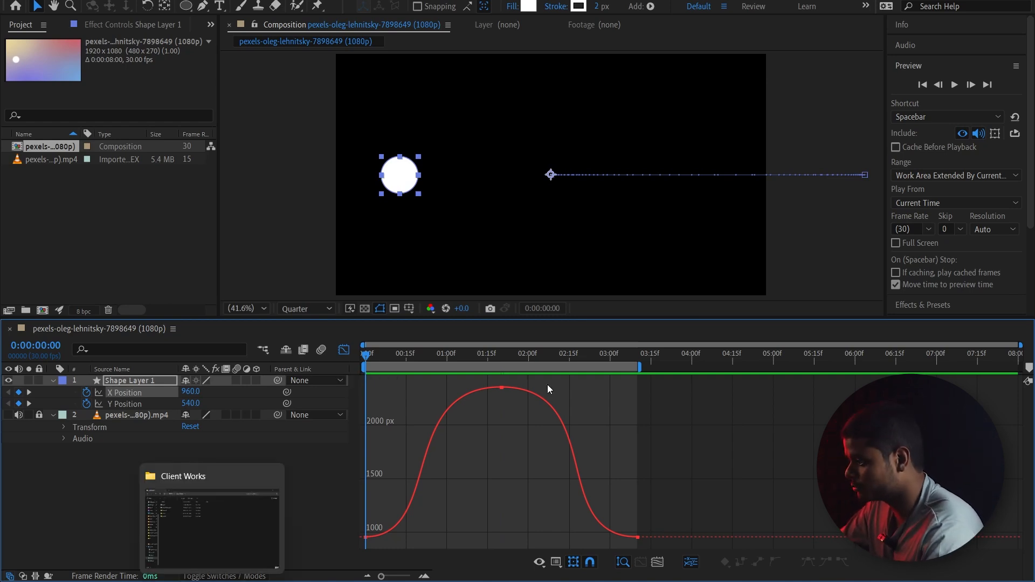